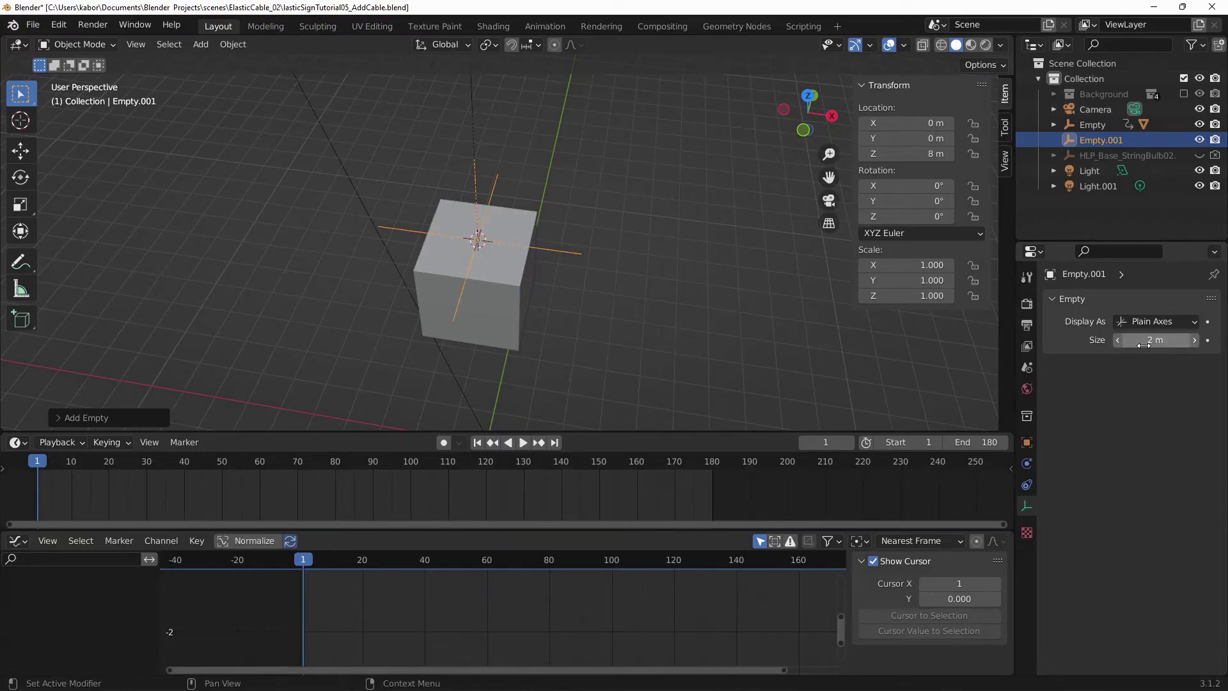
Step: Select the cube, parent, enter .5, hook the curve point to the selected Empty, and move it
click(498, 295)
key(ctrl+p)
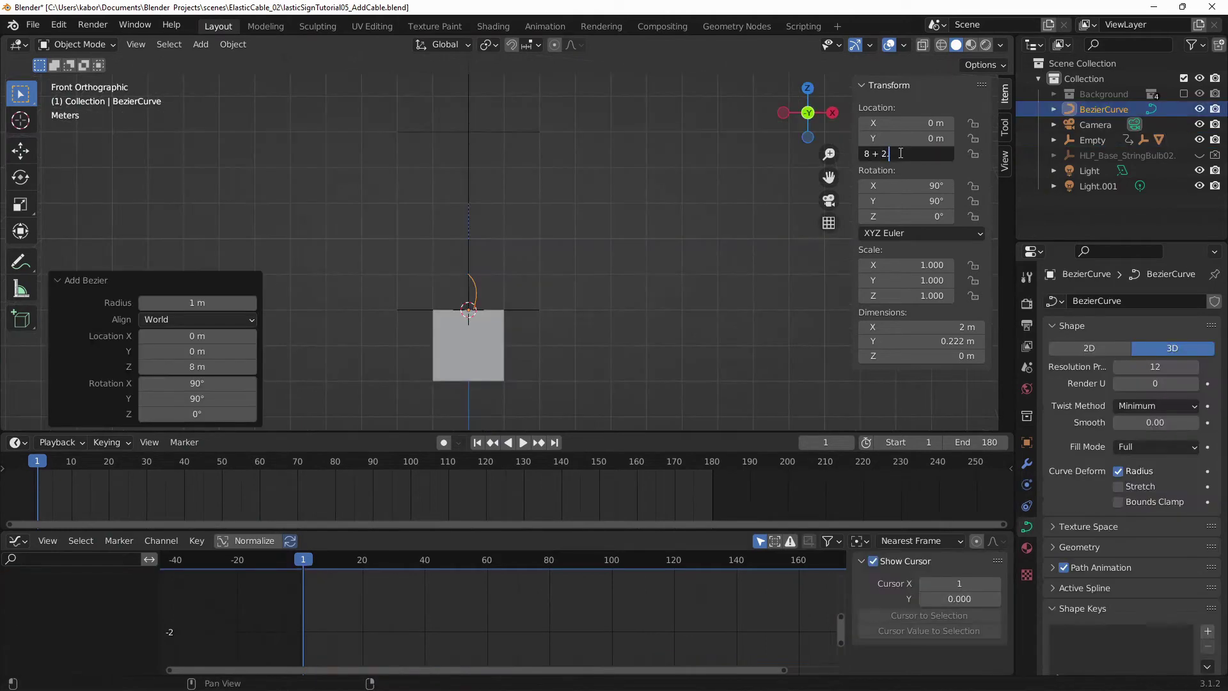
text(.5)
key(Return)
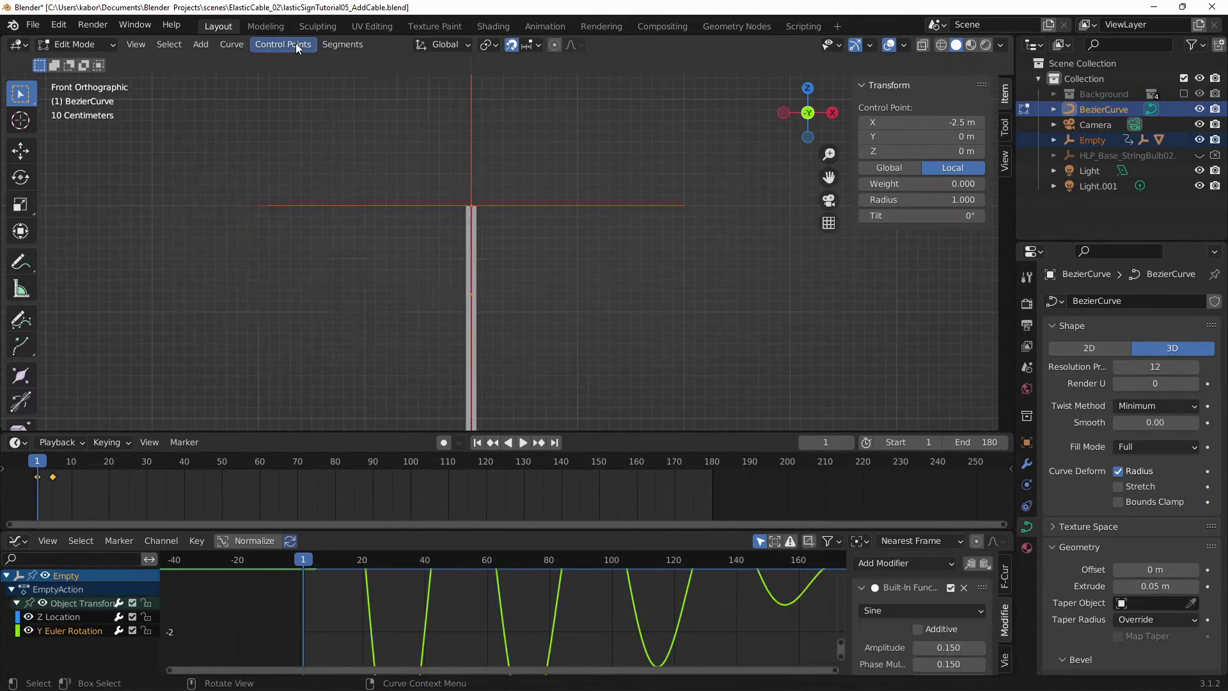
click(296, 44)
mouse_move(336, 262)
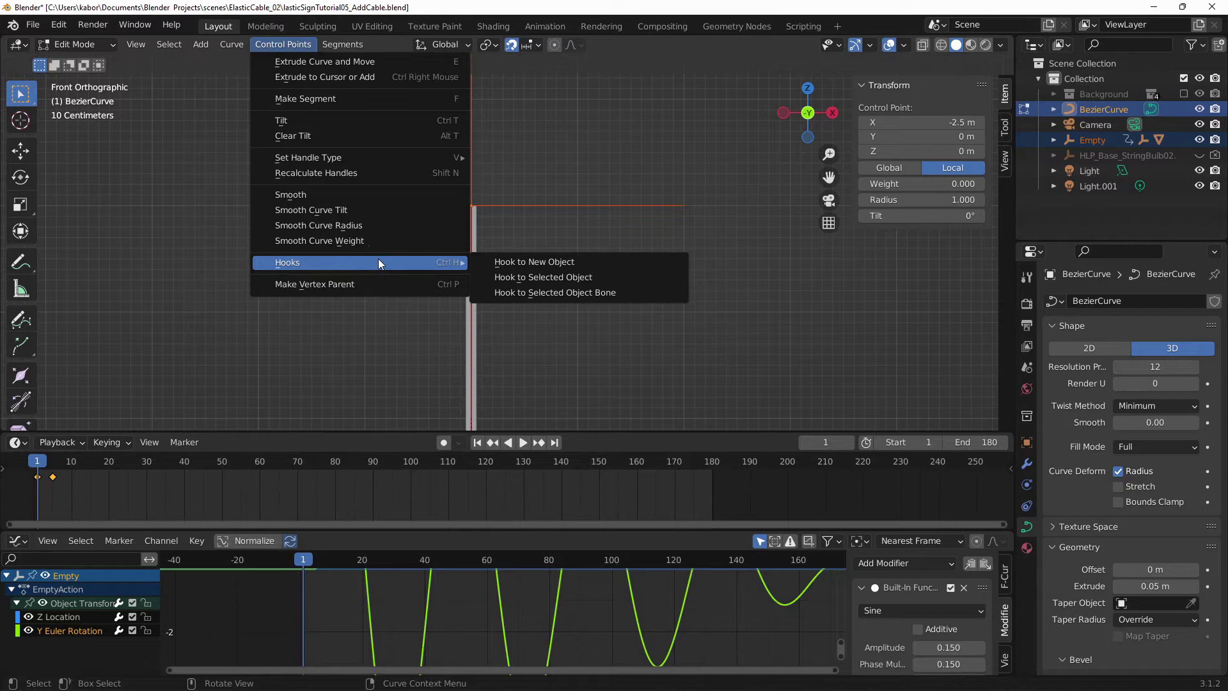
click(544, 277)
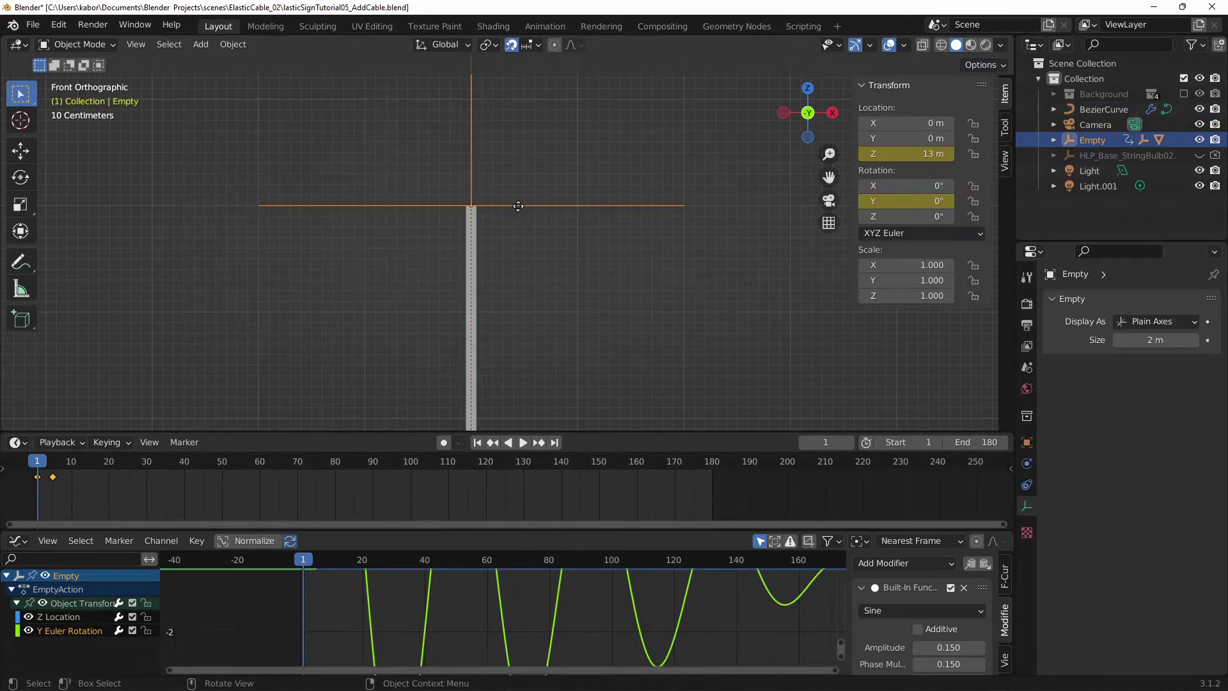
key(g)
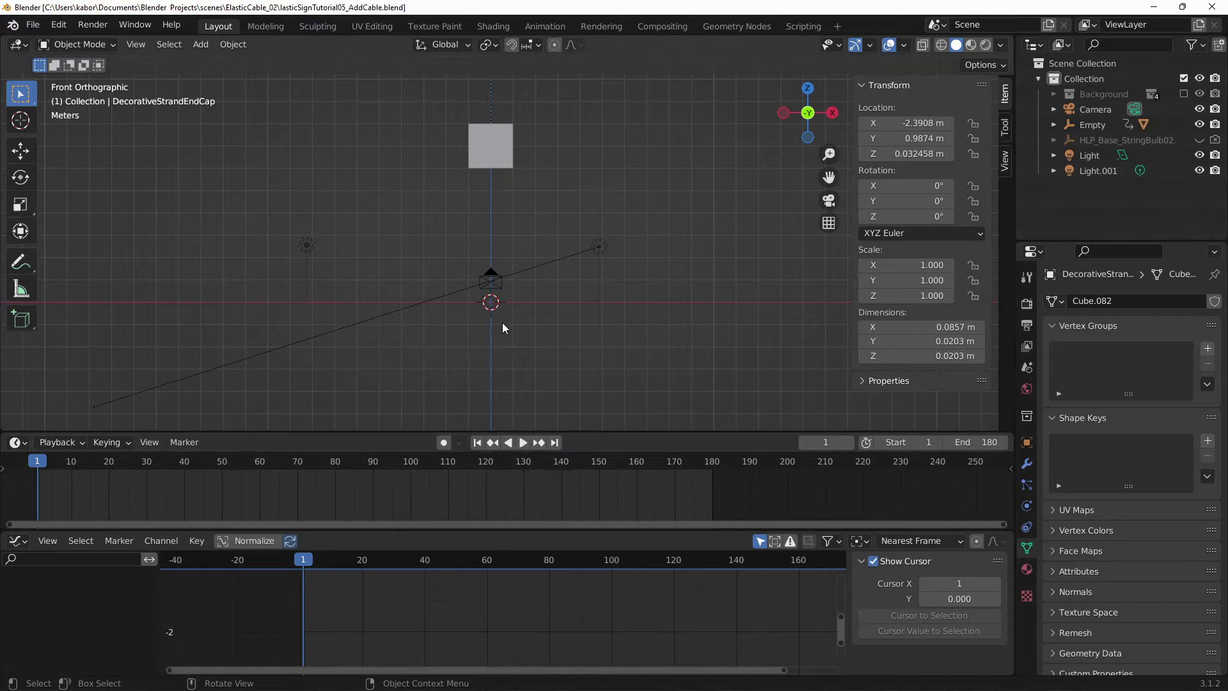
Step: Snap the 3D cursor to the centre of the cube's top face, selected in face mode
middle_drag(502, 301, 485, 223)
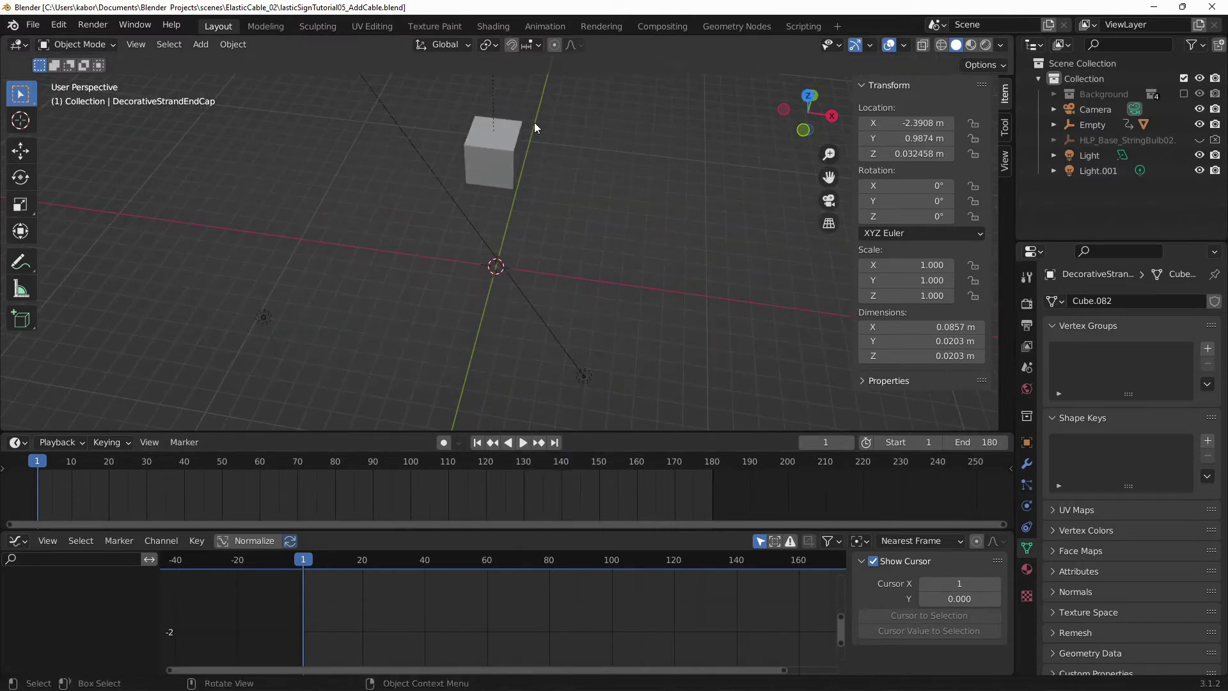
shift+middle_drag(506, 146, 498, 249)
scroll(510, 232, up, 4)
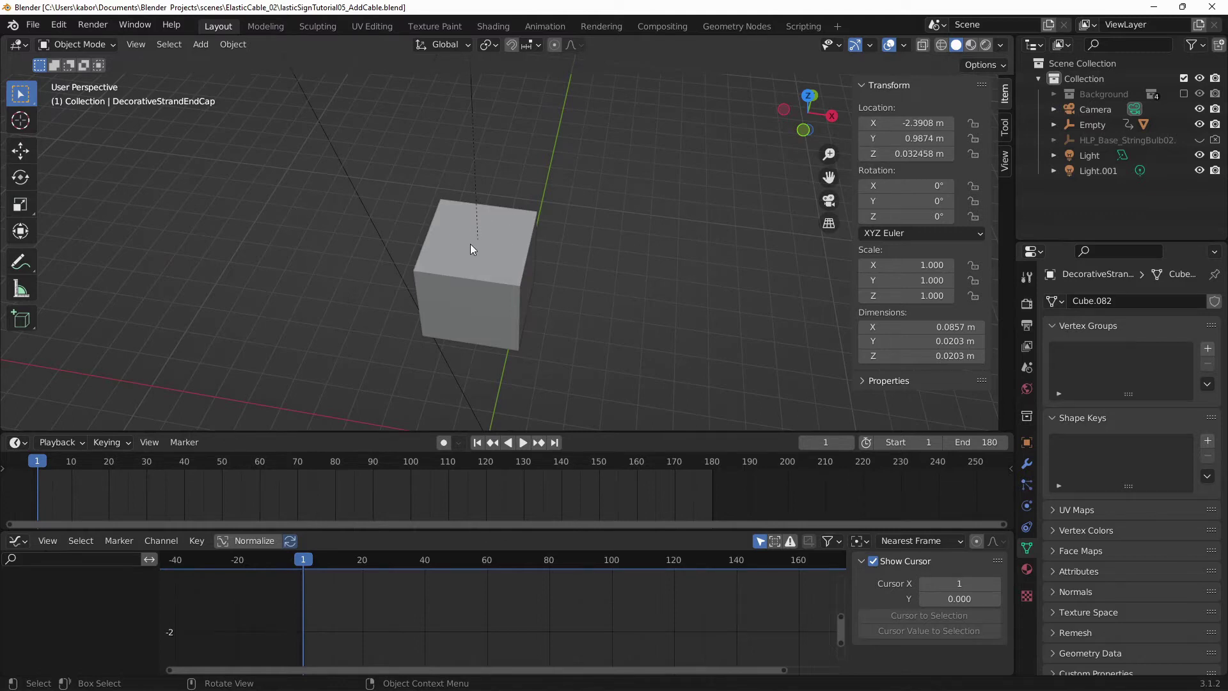
click(478, 261)
key(Tab)
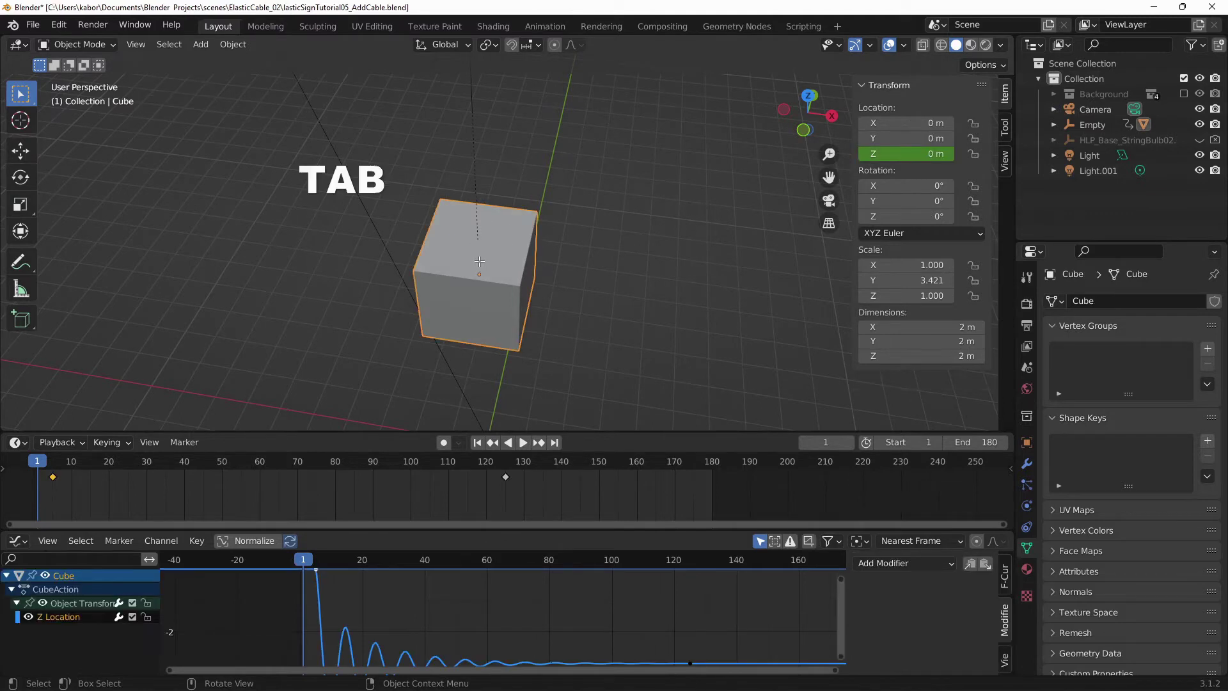
key(3)
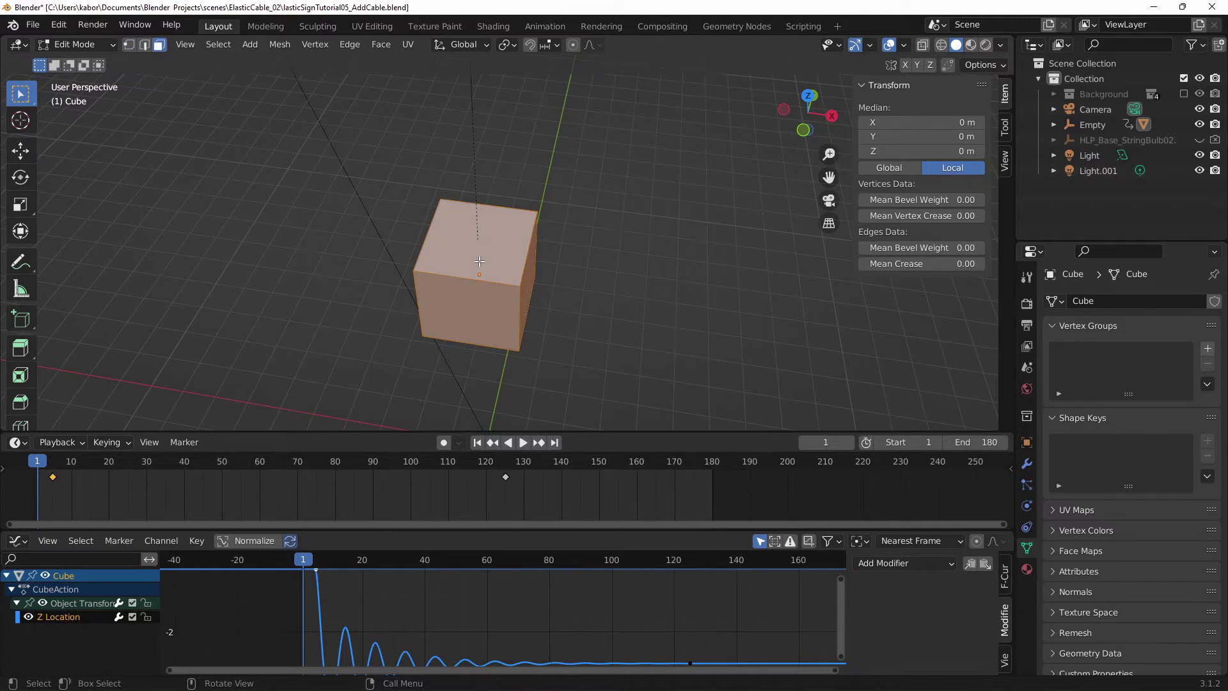
click(479, 262)
key(shift+s)
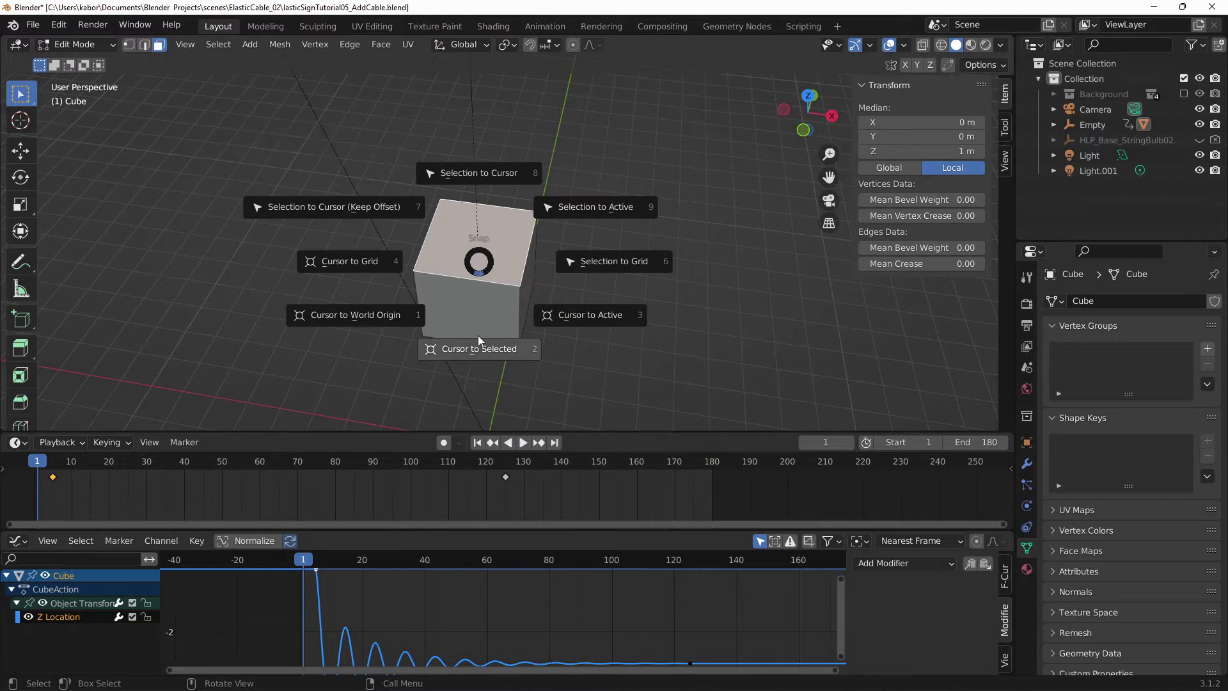
click(476, 352)
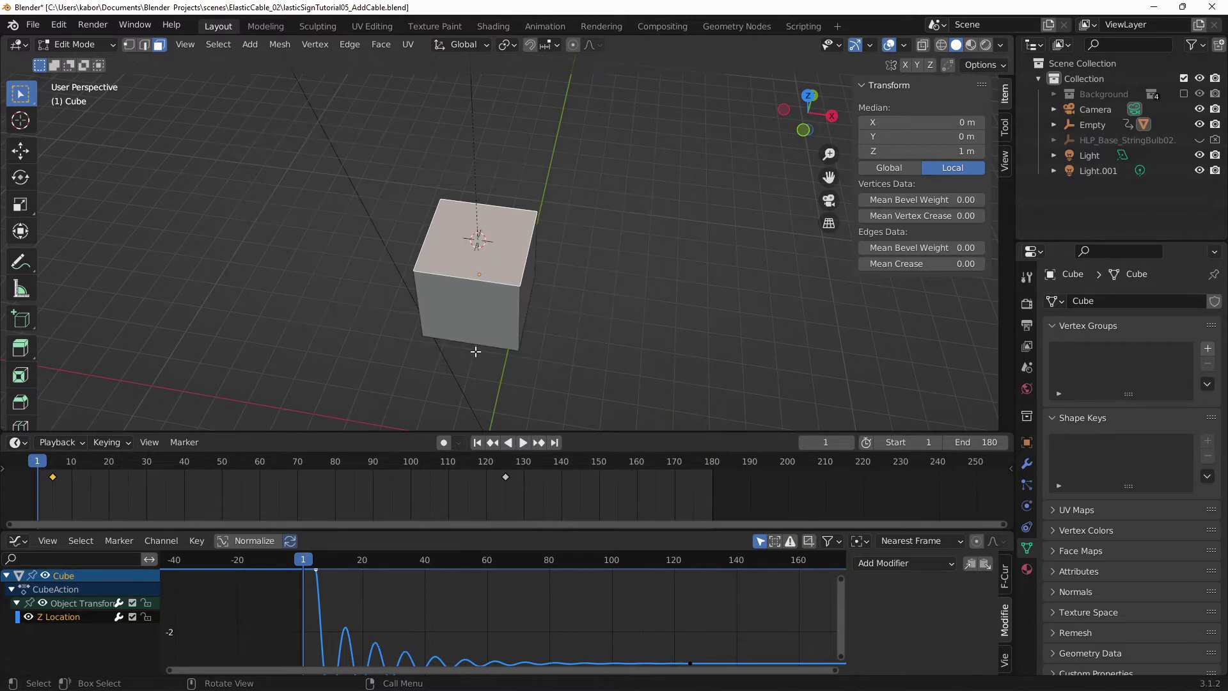
Step: Add a Plain Axes Empty at the cursor with a 2 m display size
key(Tab)
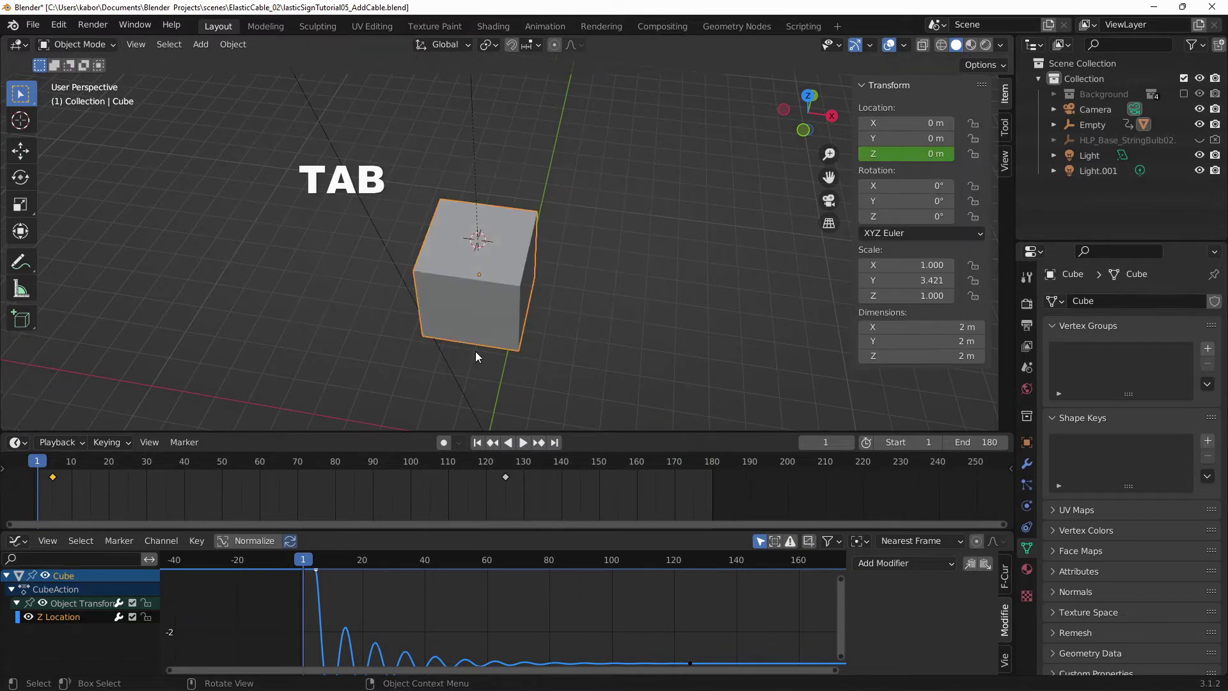
key(shift+a)
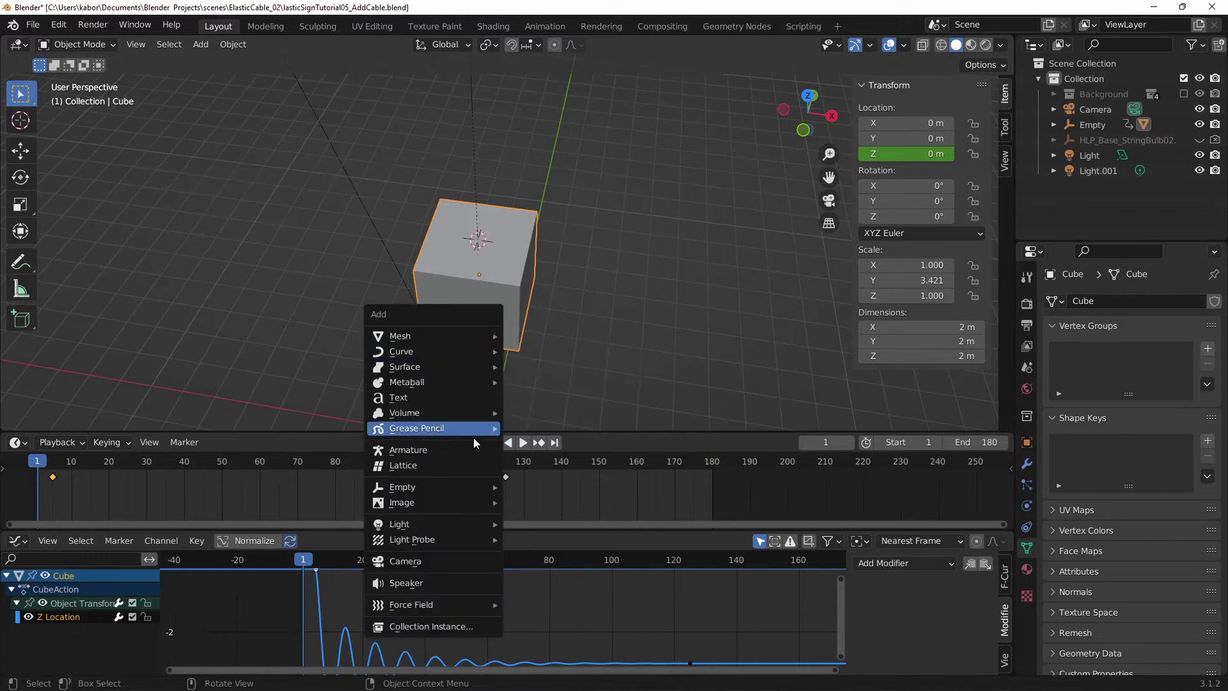
mouse_move(436, 486)
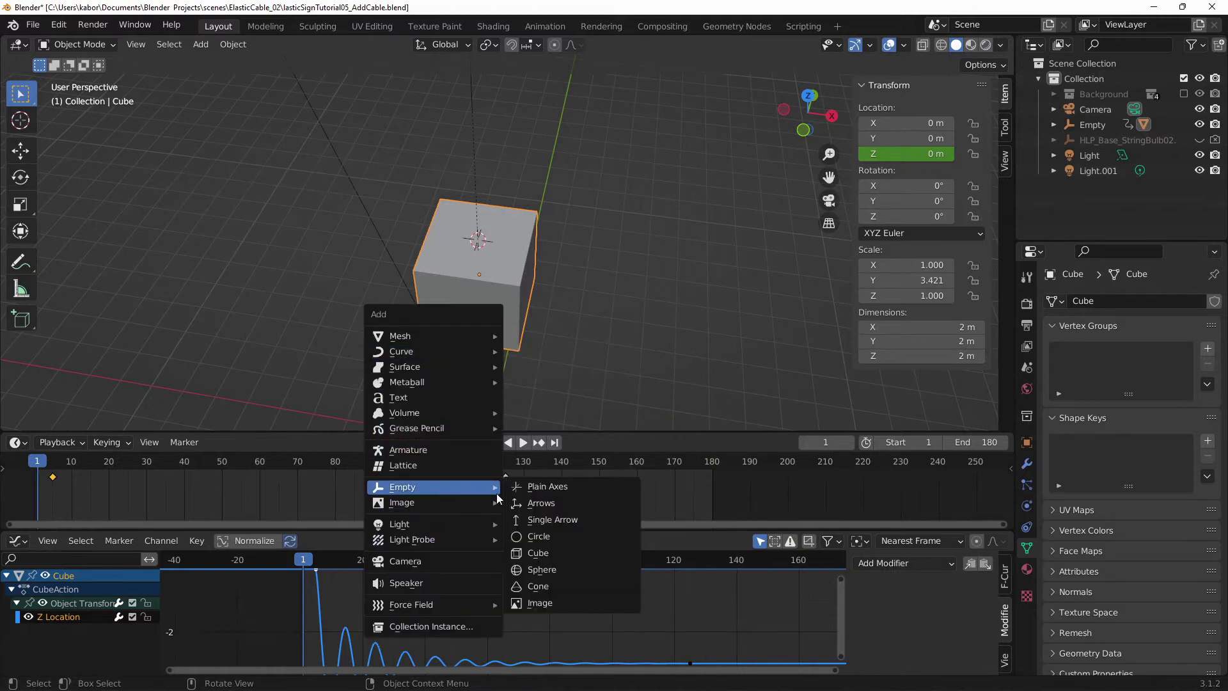
click(528, 487)
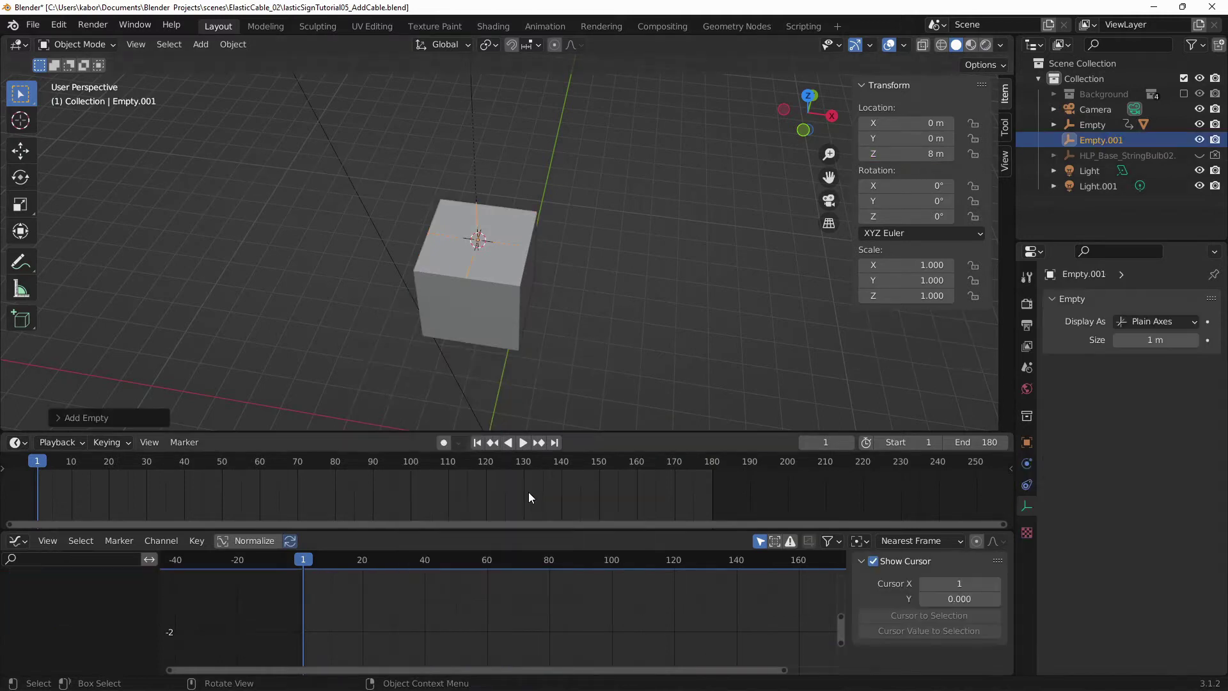
click(1147, 337)
text(2)
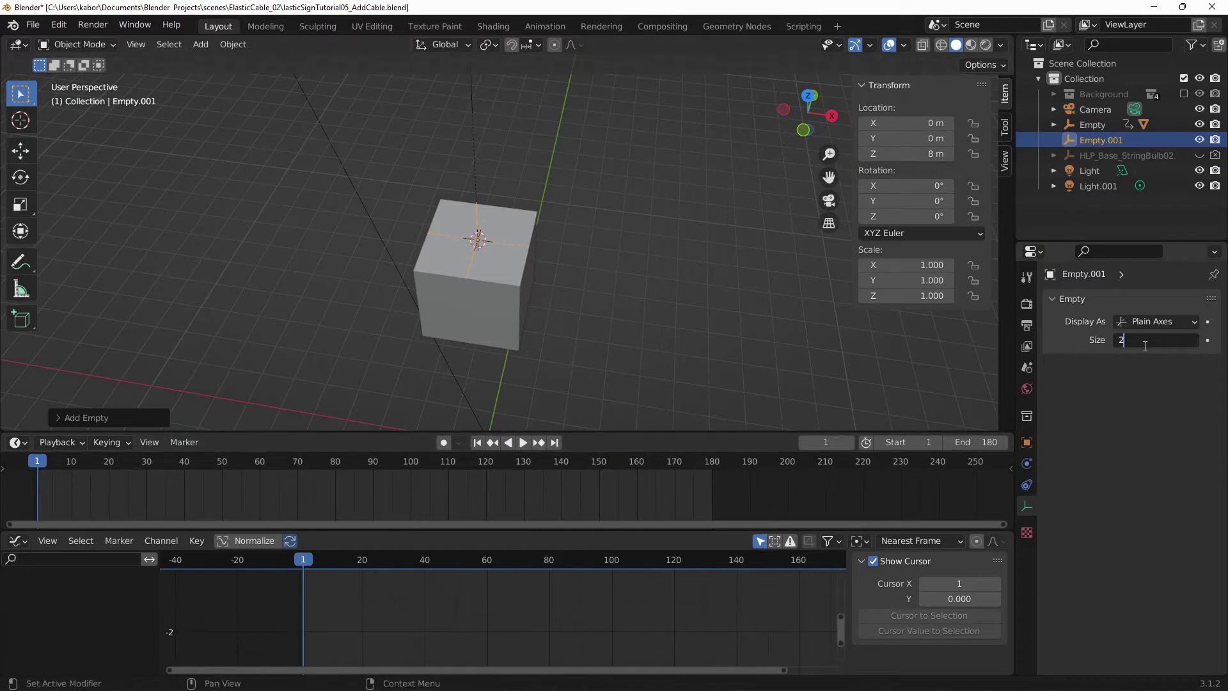
text( m)
key(Return)
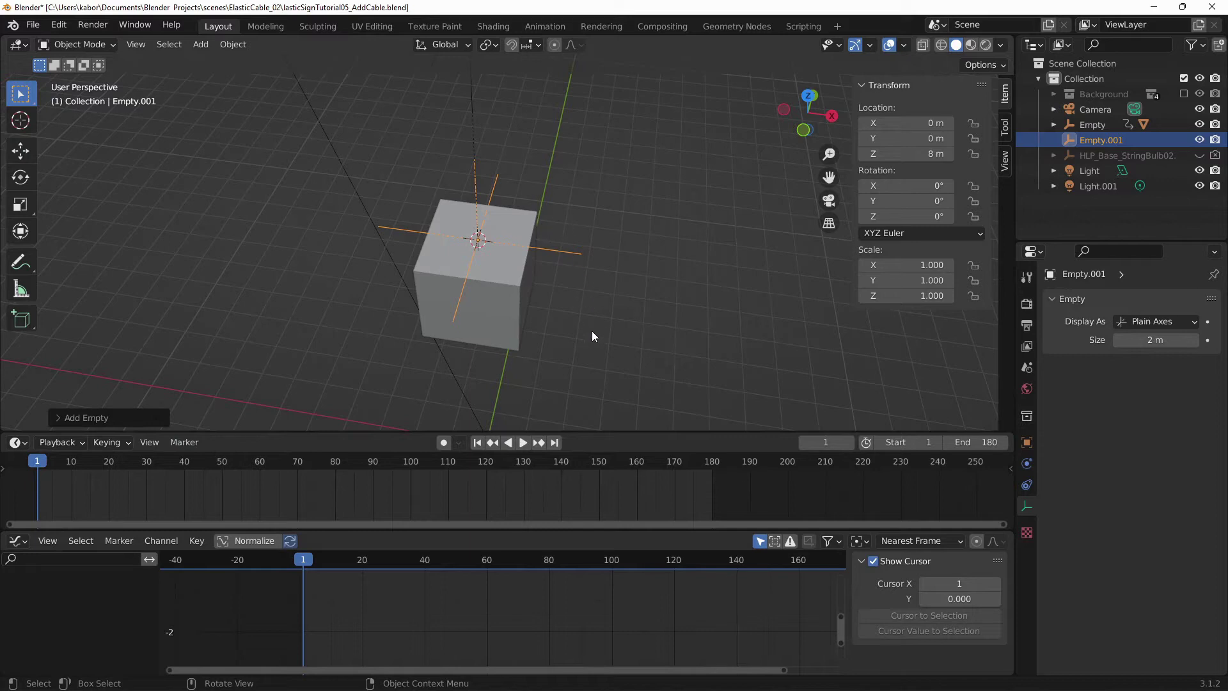
Step: Parent the Empty to the cube using Object (Keep Transform)
shift+click(498, 294)
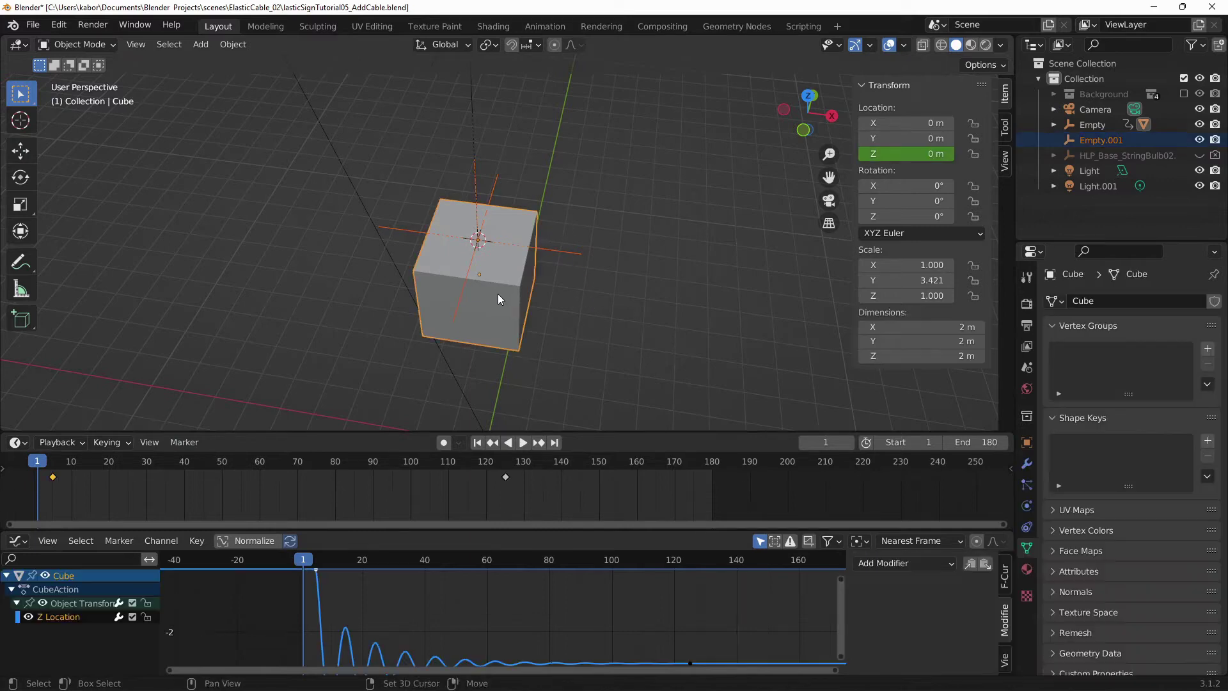
key(ctrl+p)
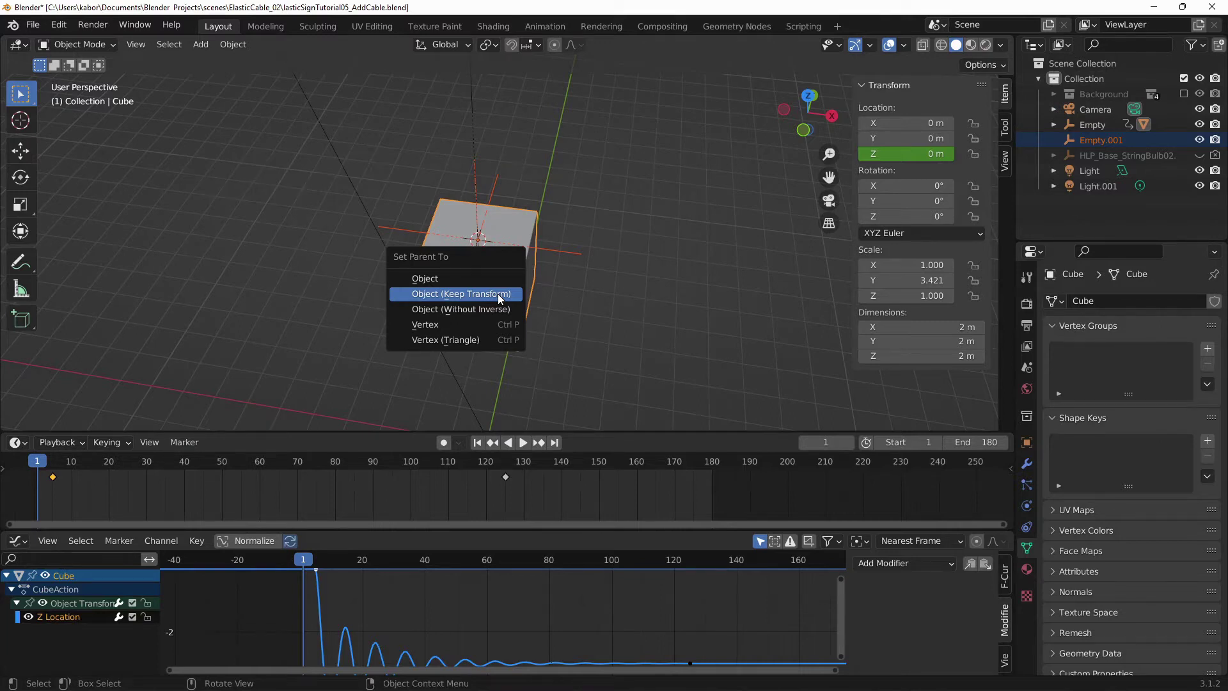
click(497, 294)
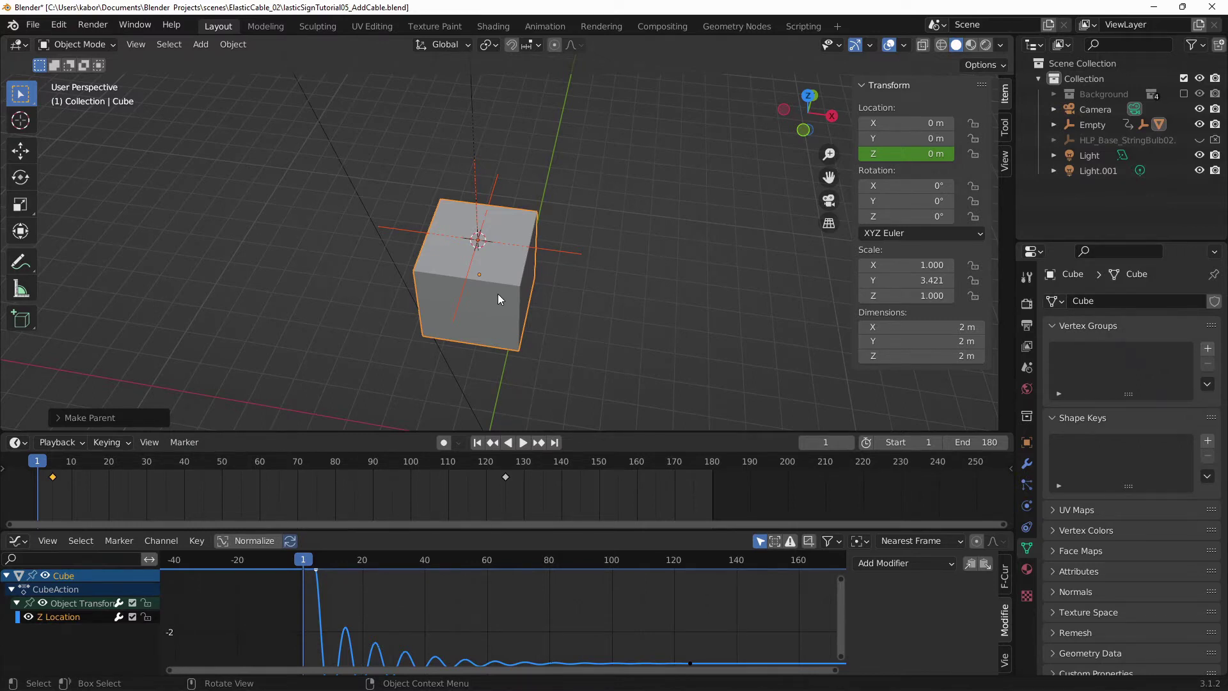
Step: In front orthographic view, add a Bezier curve
key(KP_1)
scroll(498, 298, down, 2)
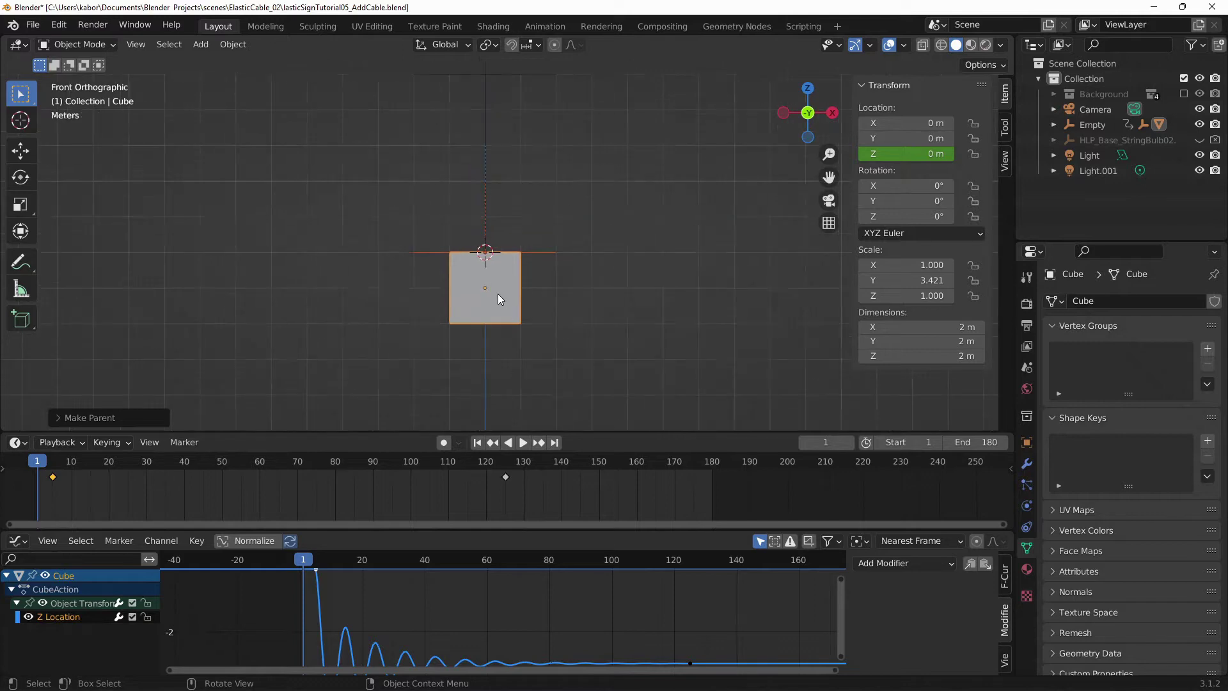
shift+middle_drag(497, 235, 481, 292)
key(shift+a)
mouse_move(441, 150)
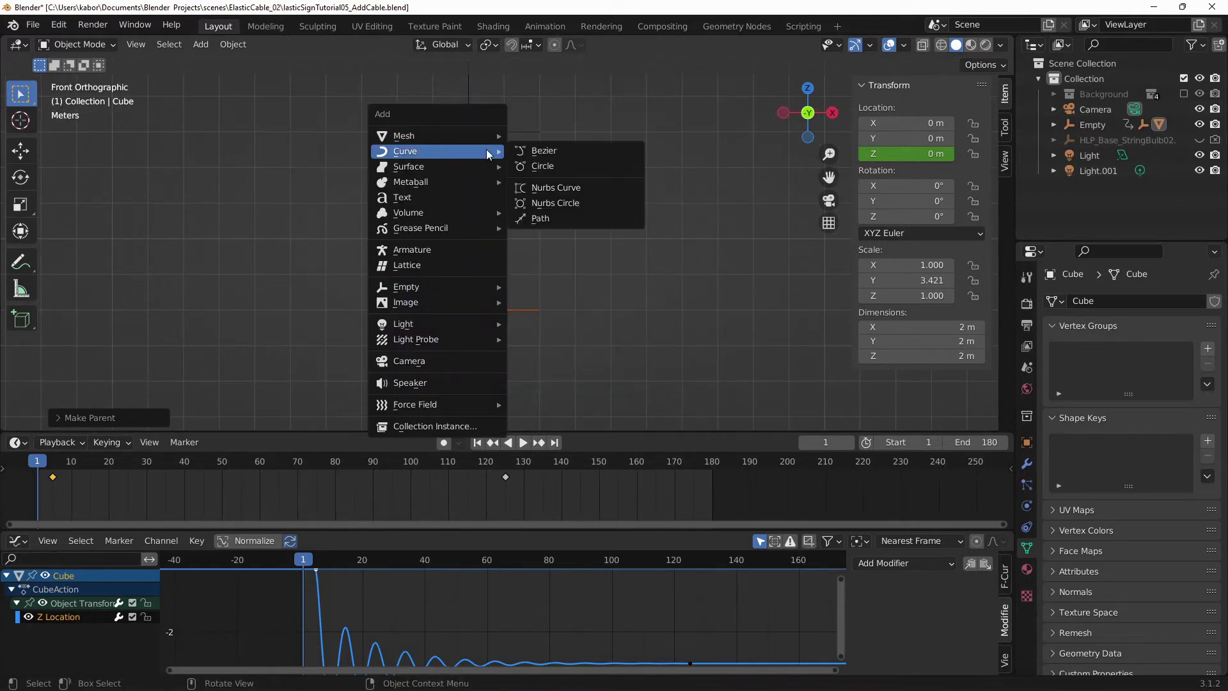
click(541, 151)
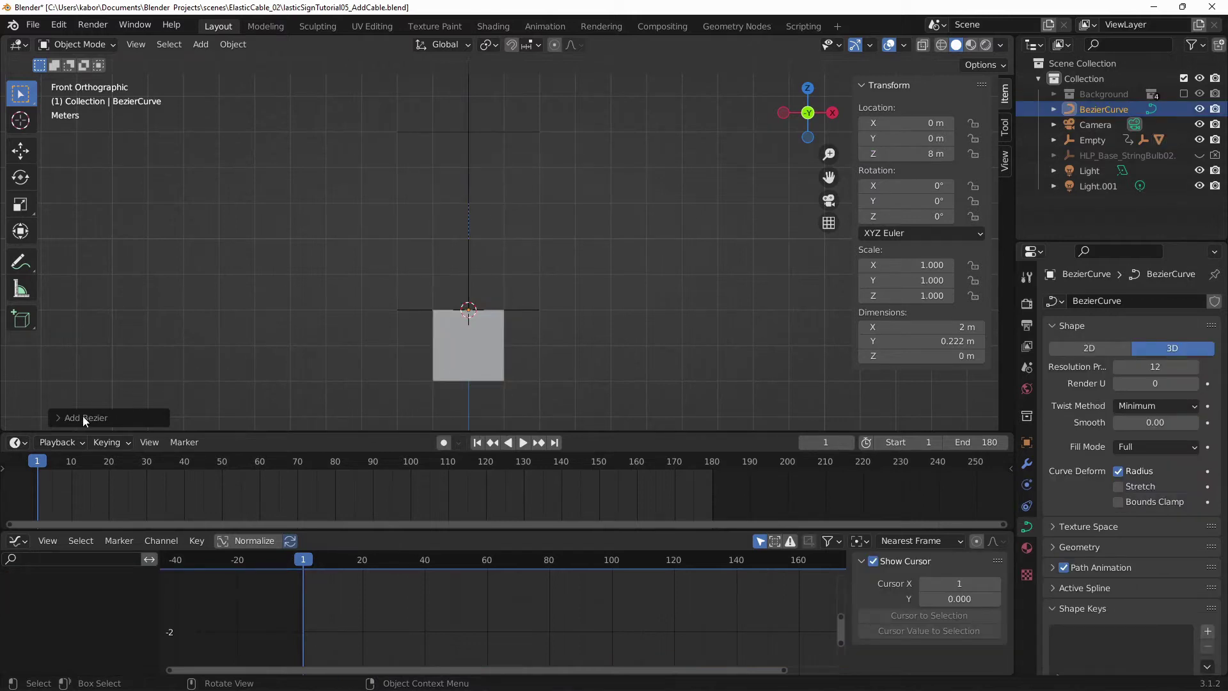
Step: Set the new Bezier's rotation to 90° on X and 90° on Y
click(60, 420)
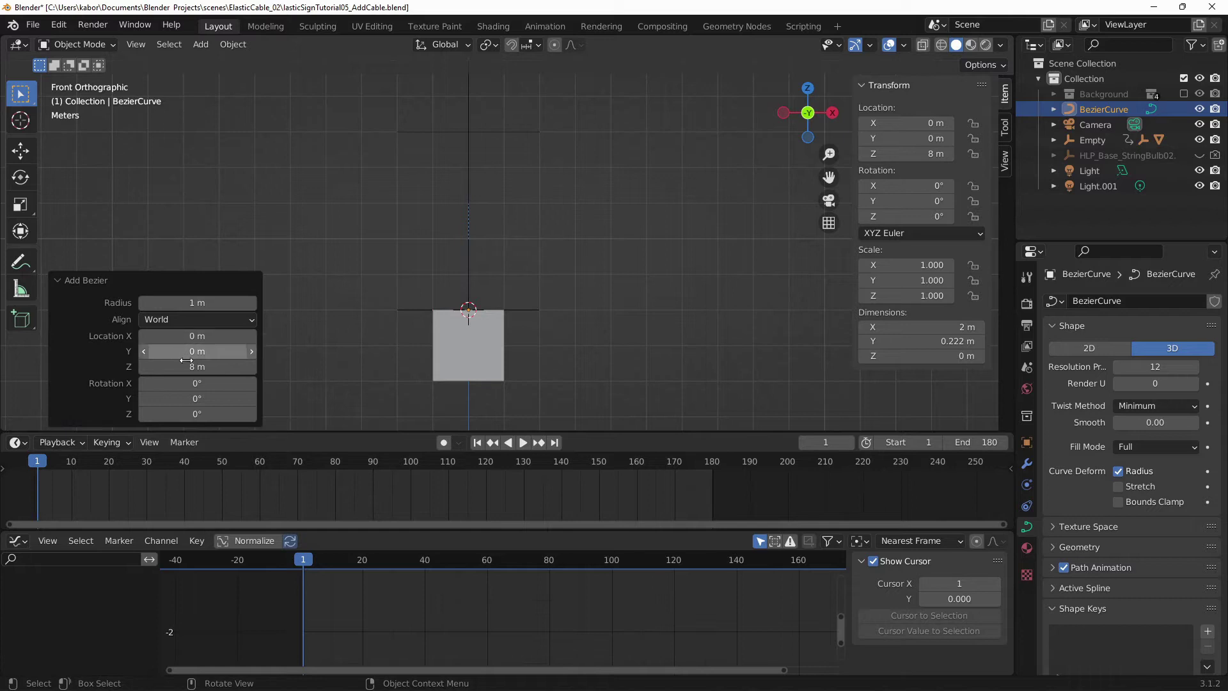
click(184, 384)
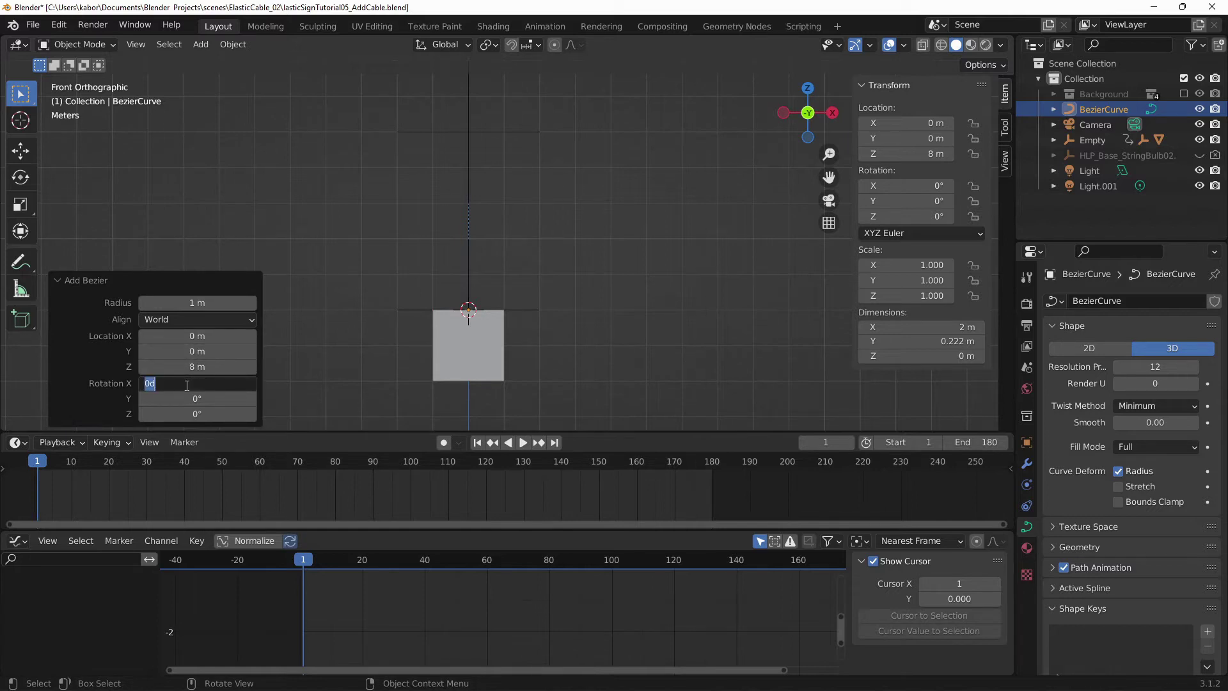
text(90)
key(Return)
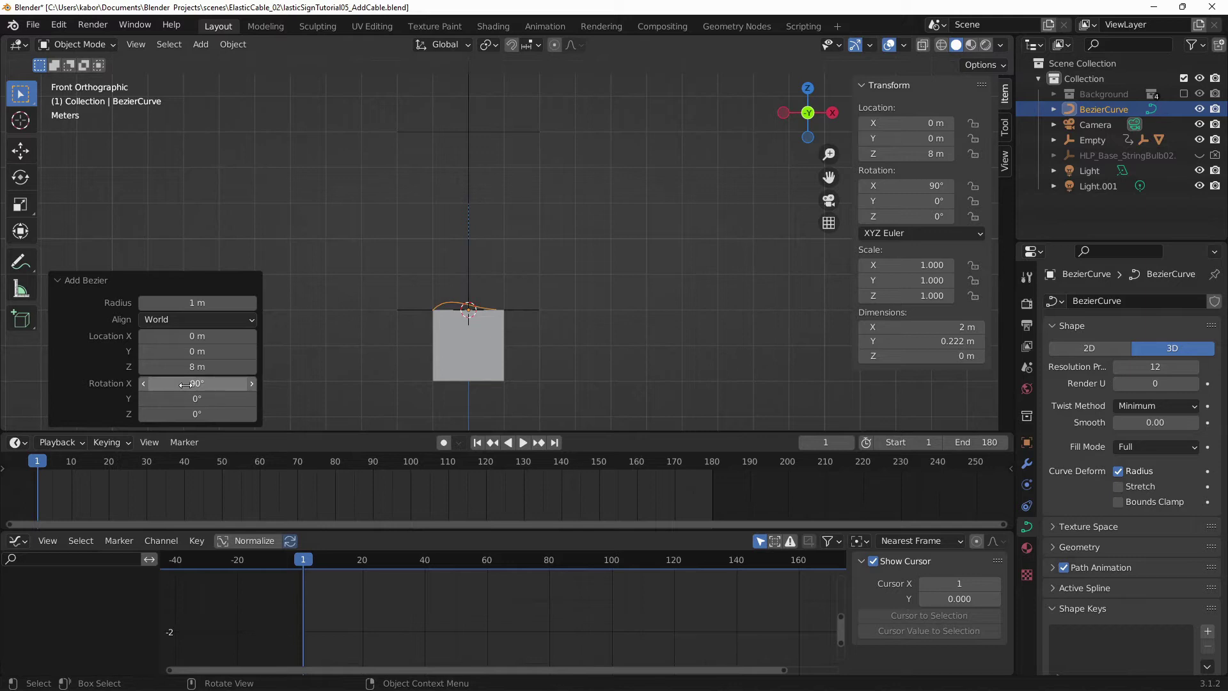
click(172, 398)
text(90)
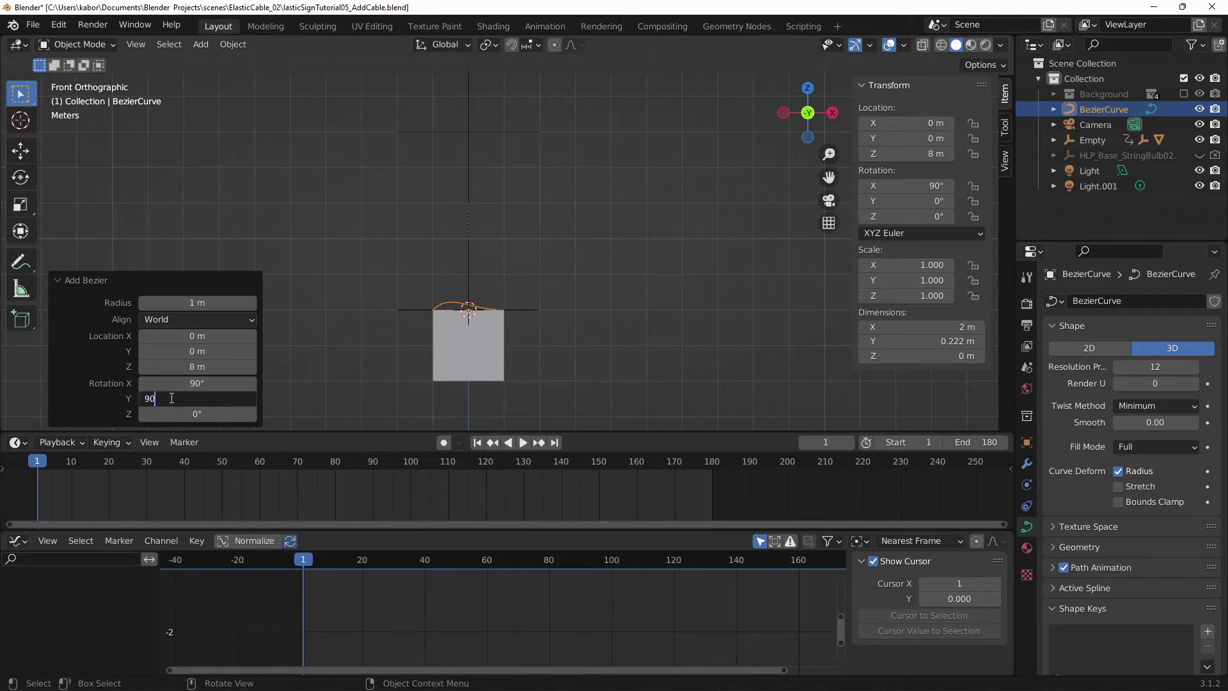
key(Return)
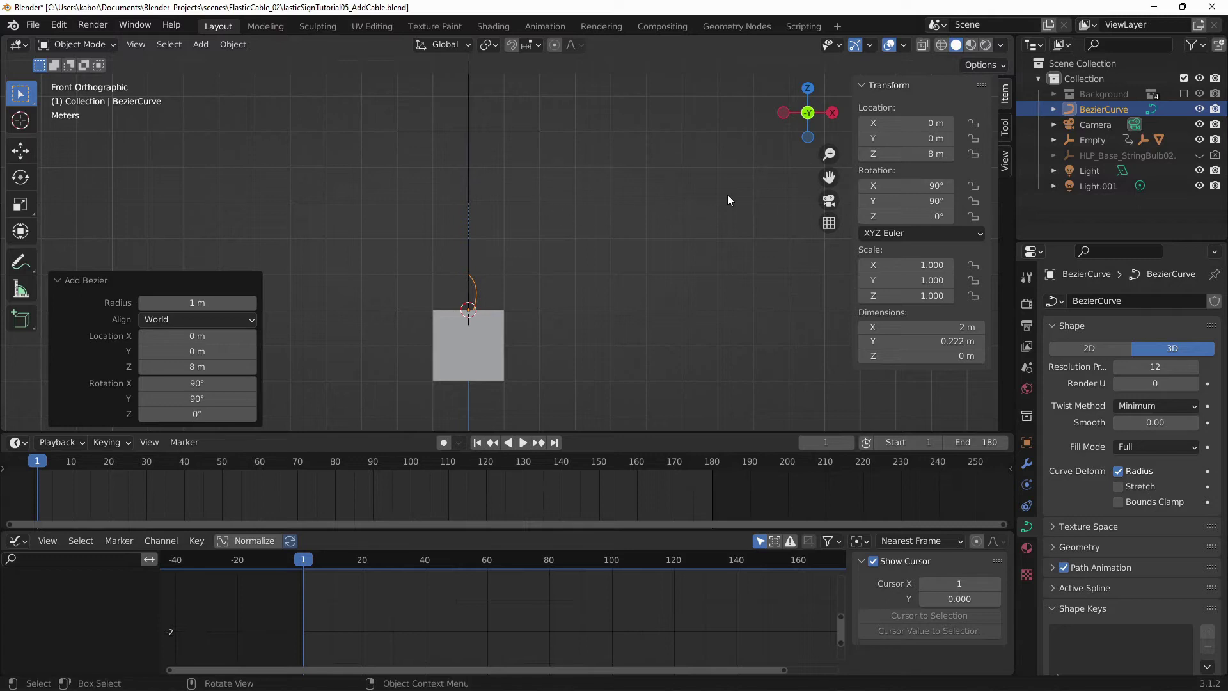
Step: Change the curve's Location Z from 8 m to 8 + 2.5, giving 10.5 m
click(901, 153)
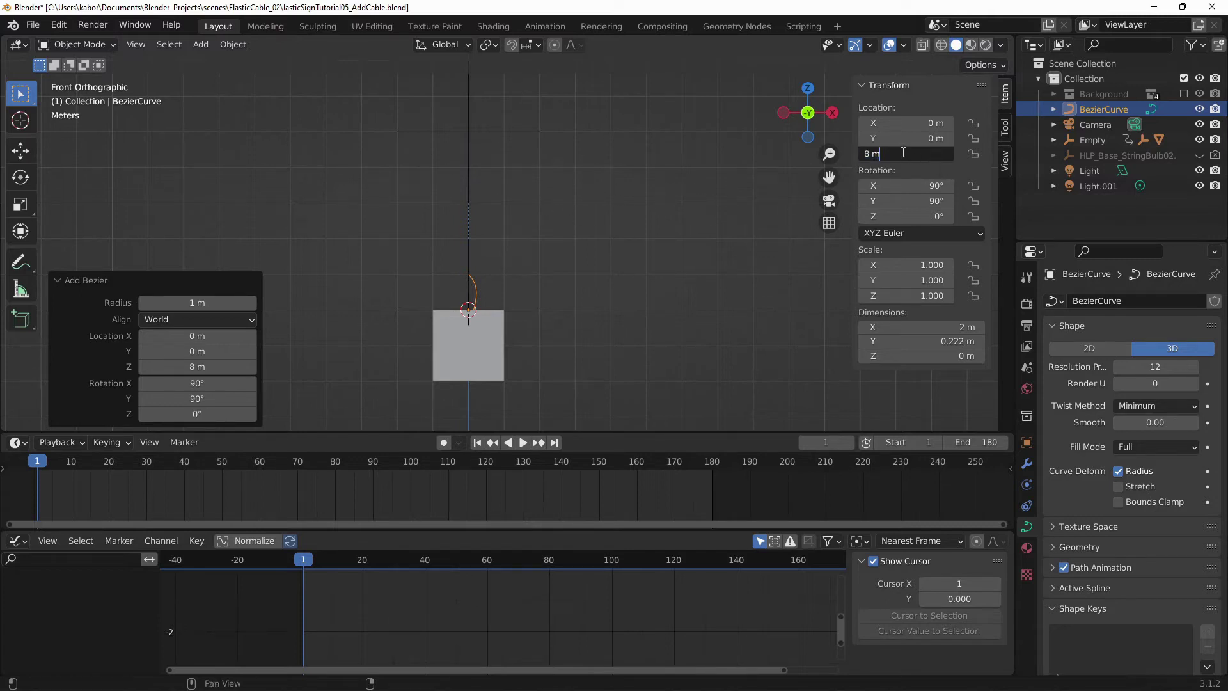
key(BackSpace)
text(+ 2.5)
key(Return)
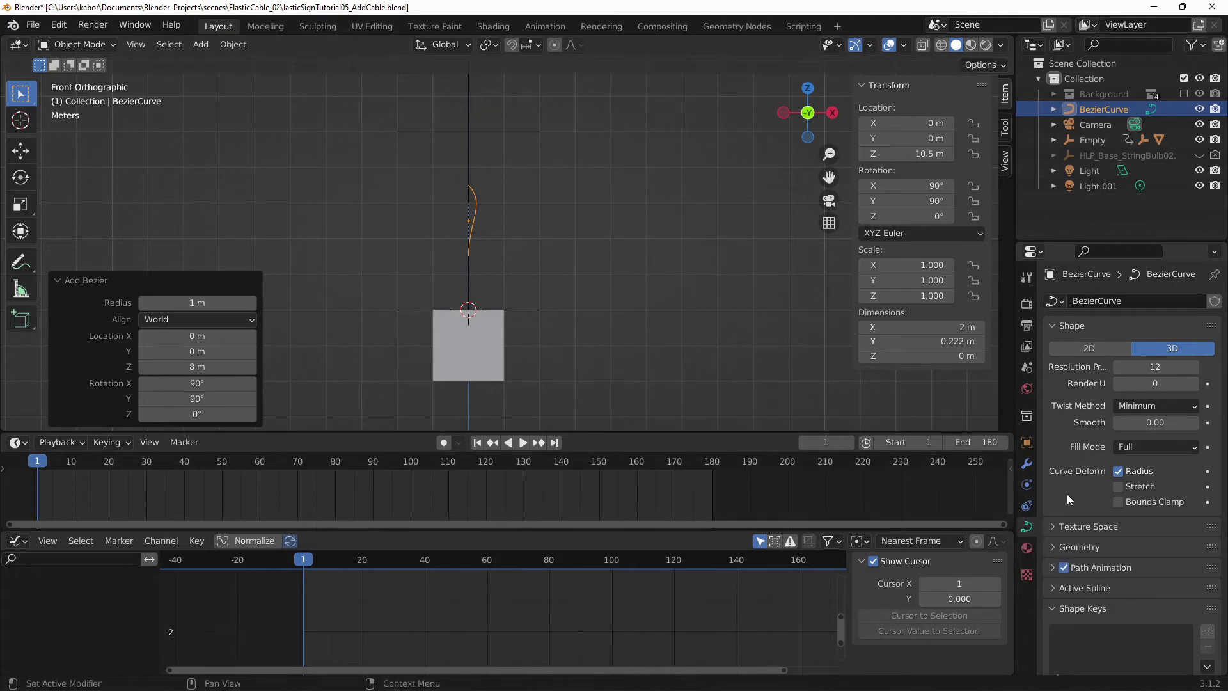
Step: Set the curve's Geometry Extrude to 0.05 m in Object Data properties
click(1084, 545)
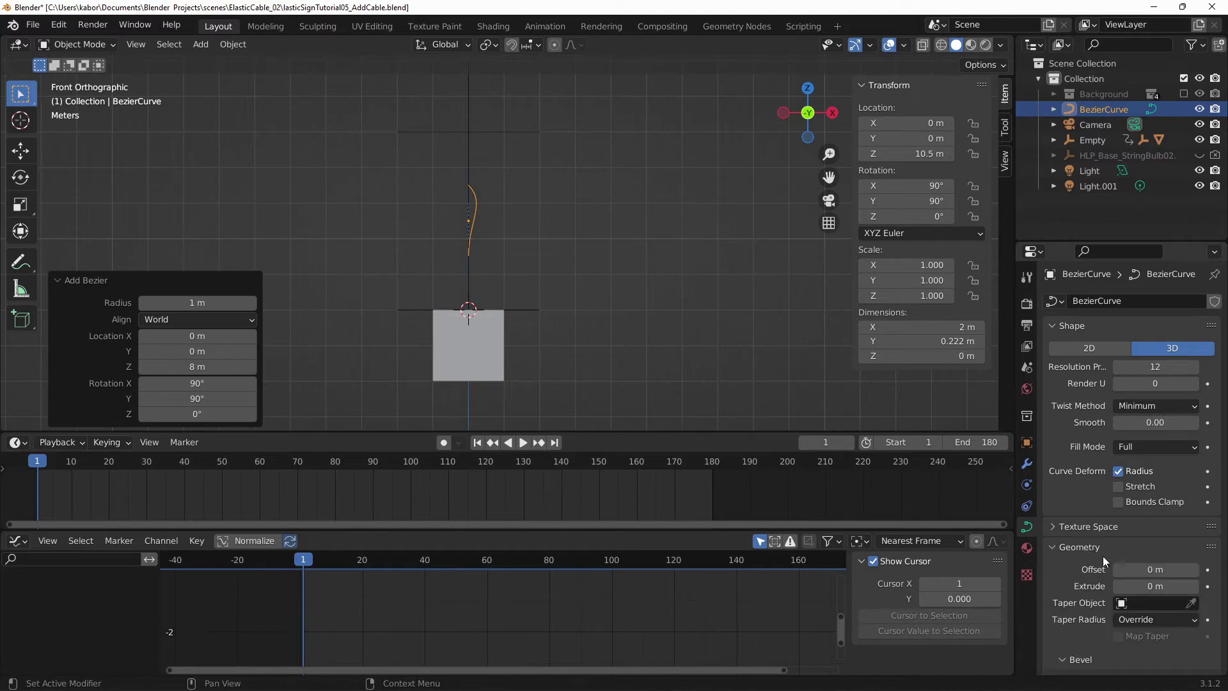
click(1135, 585)
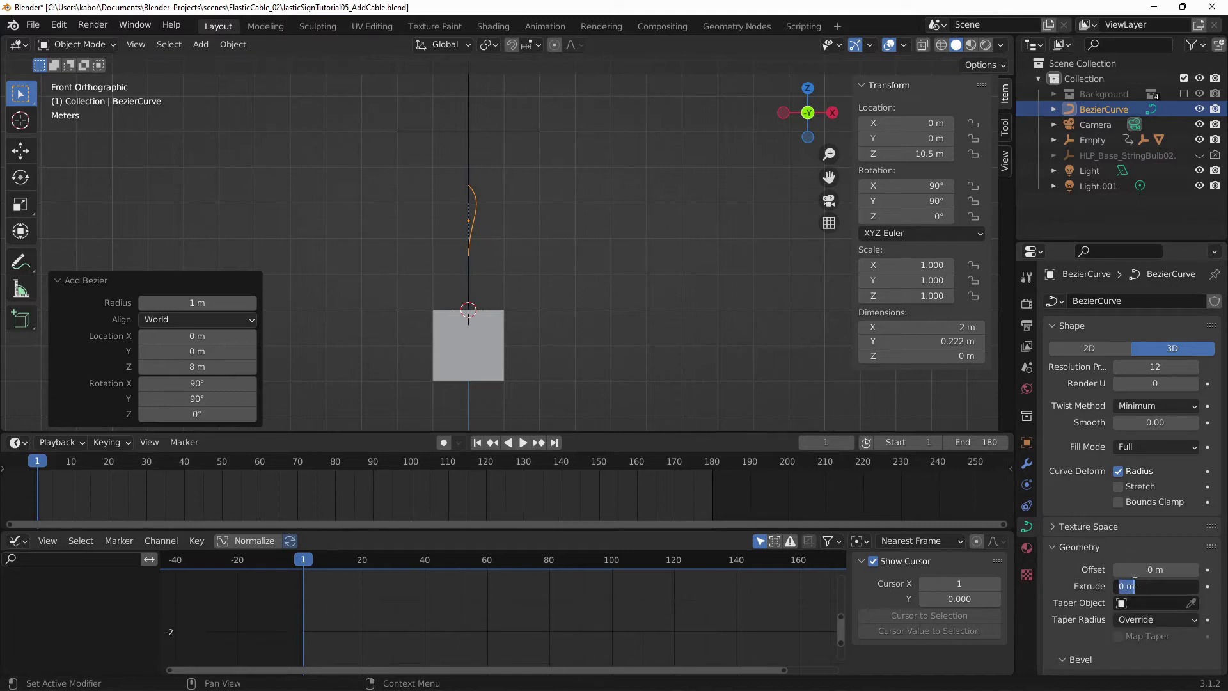
text(0.05)
key(Return)
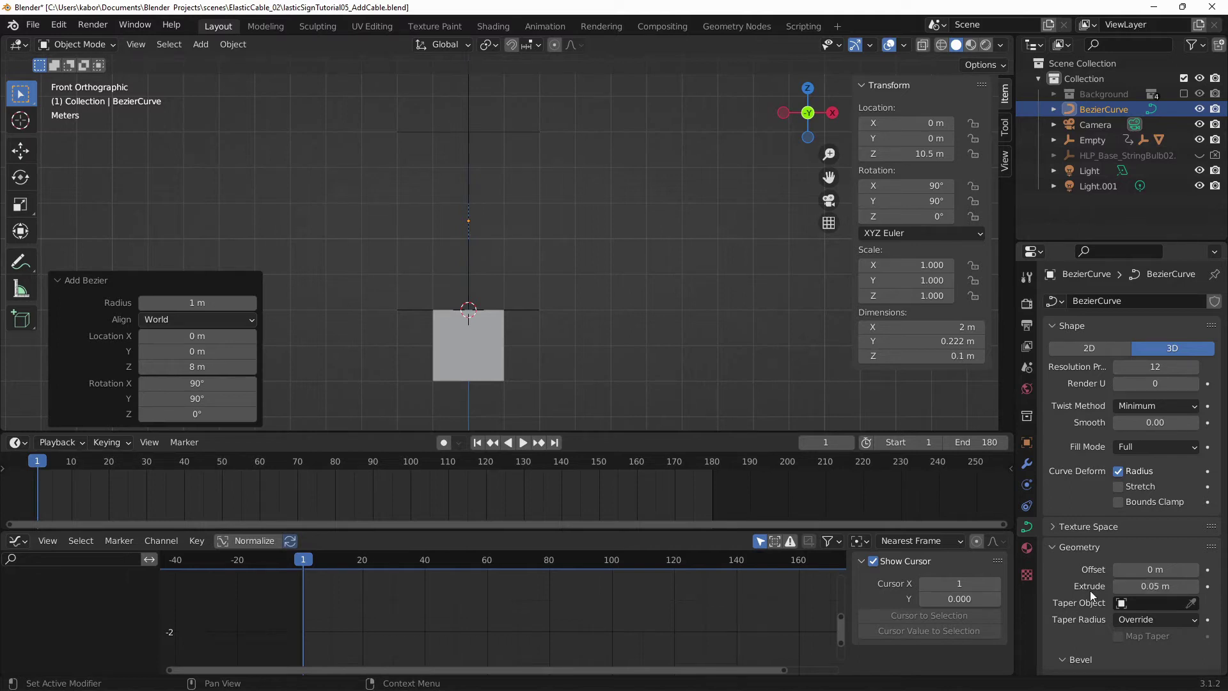
scroll(477, 206, up, 2)
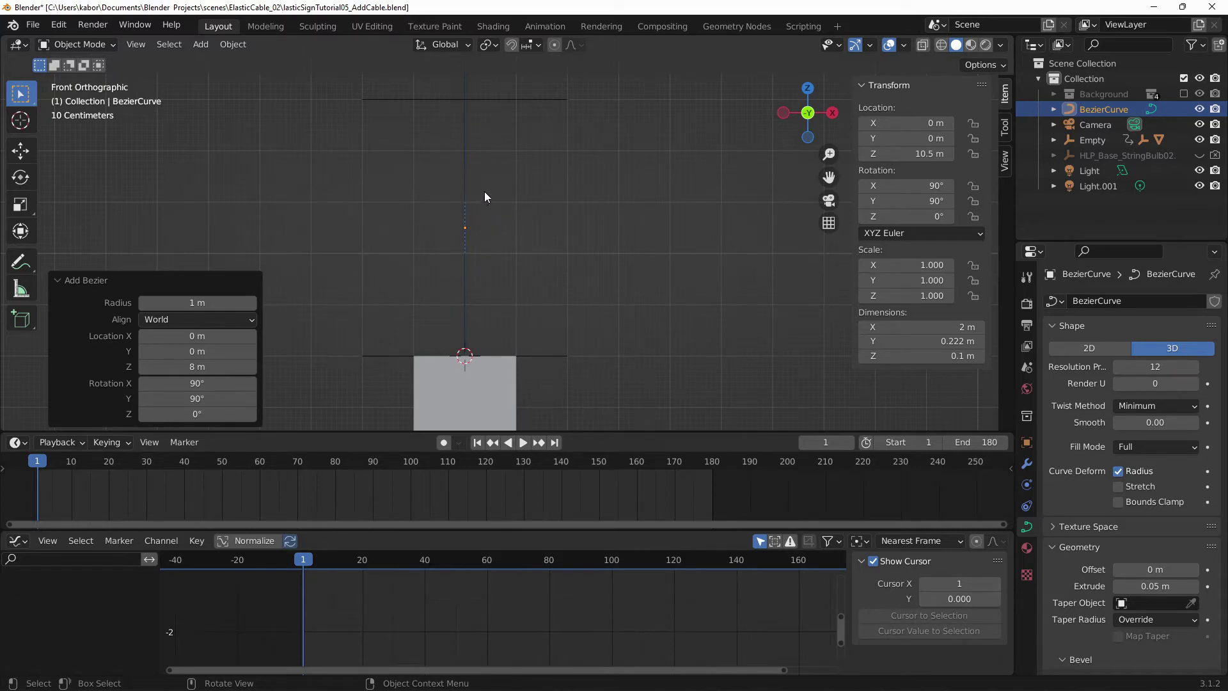
scroll(482, 206, down, 1)
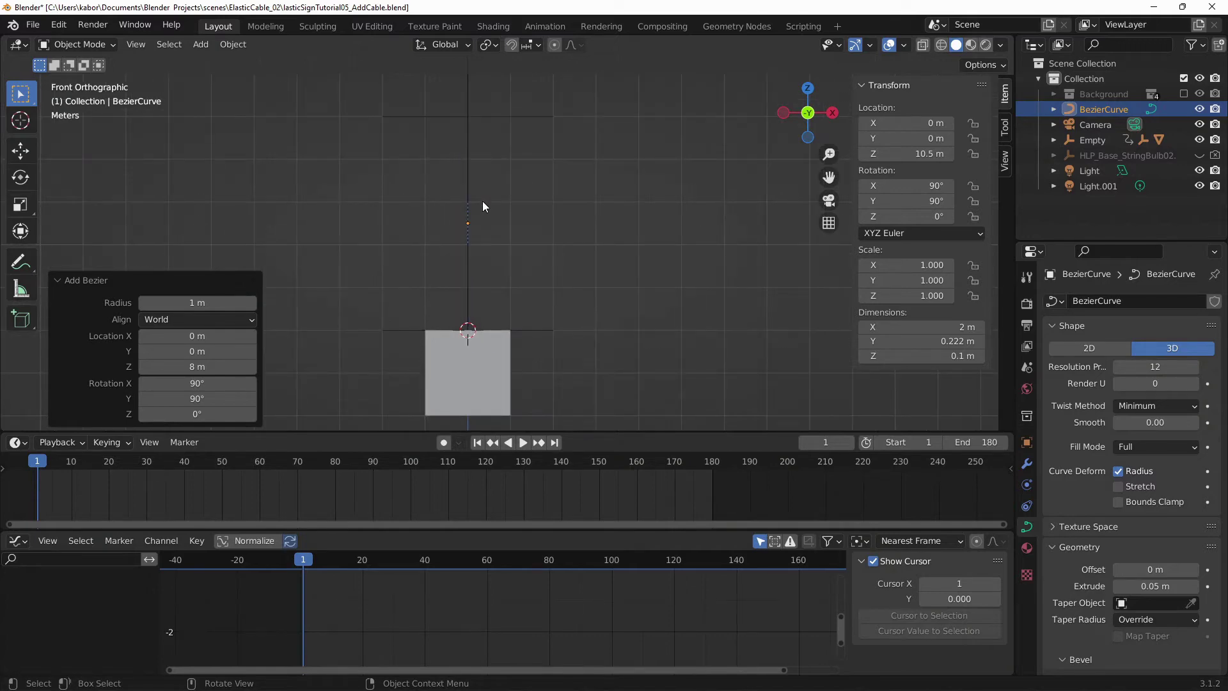
Step: Rotate the curve 90° around Z, then set all its control point handles to Vector
text(rz90)
key(Return)
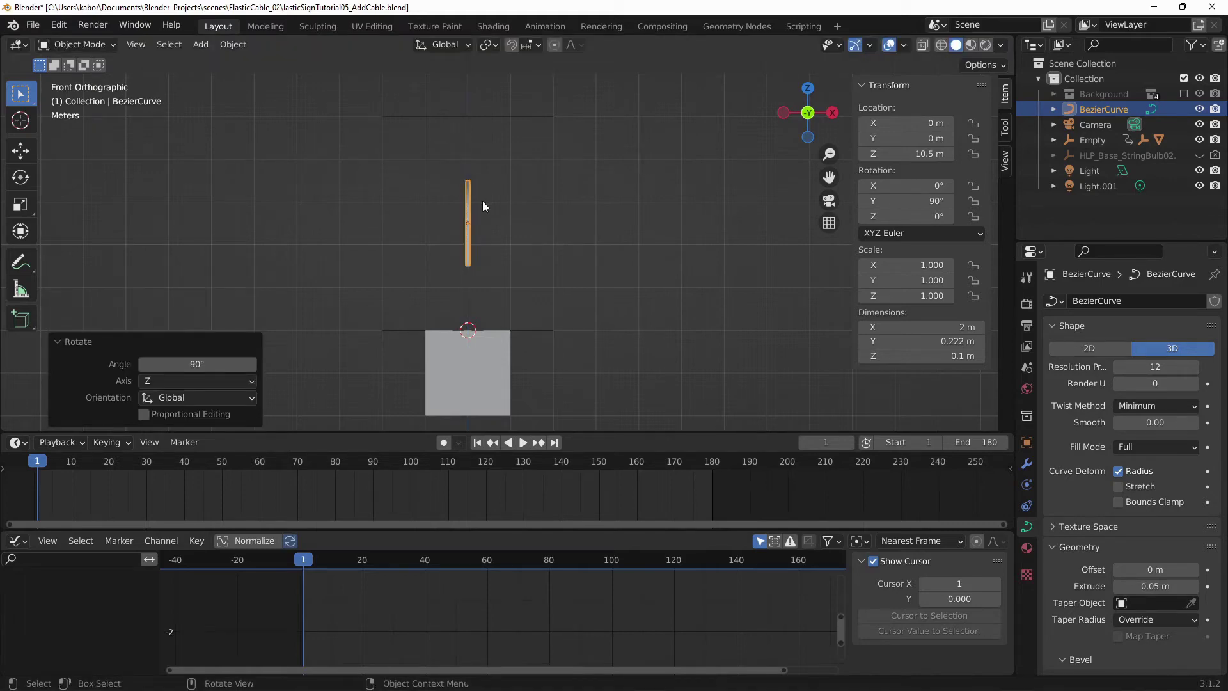
key(Tab)
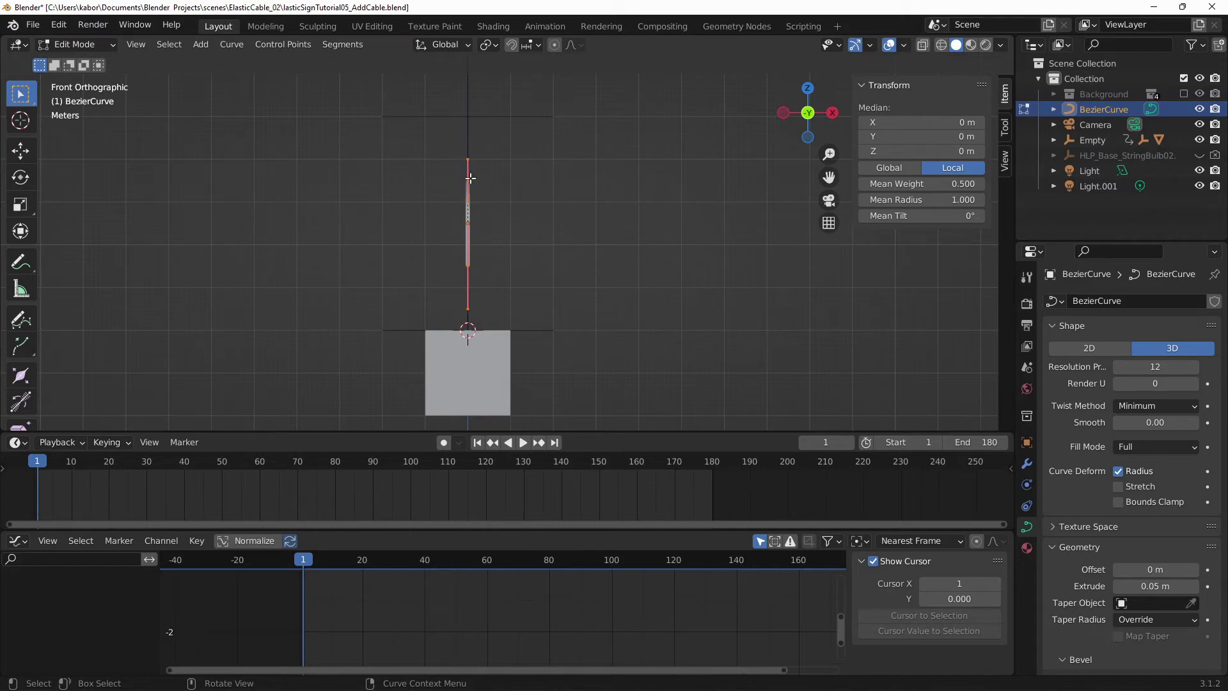
key(a)
click(276, 45)
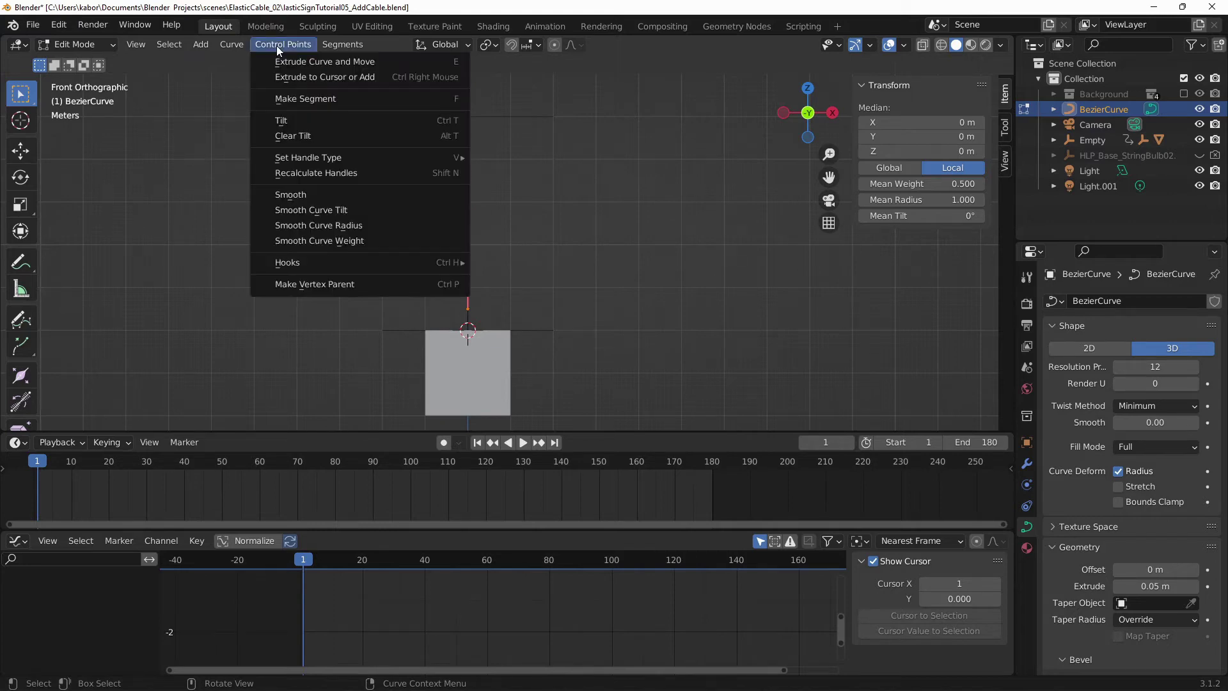
mouse_move(306, 156)
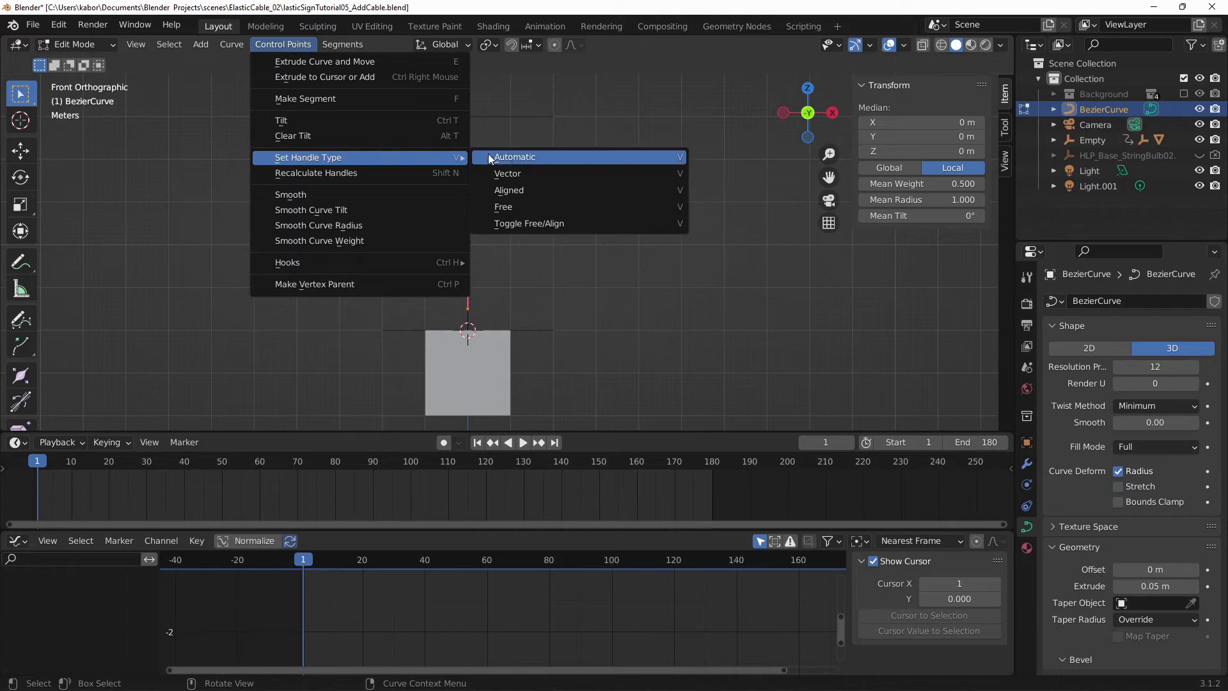
click(508, 173)
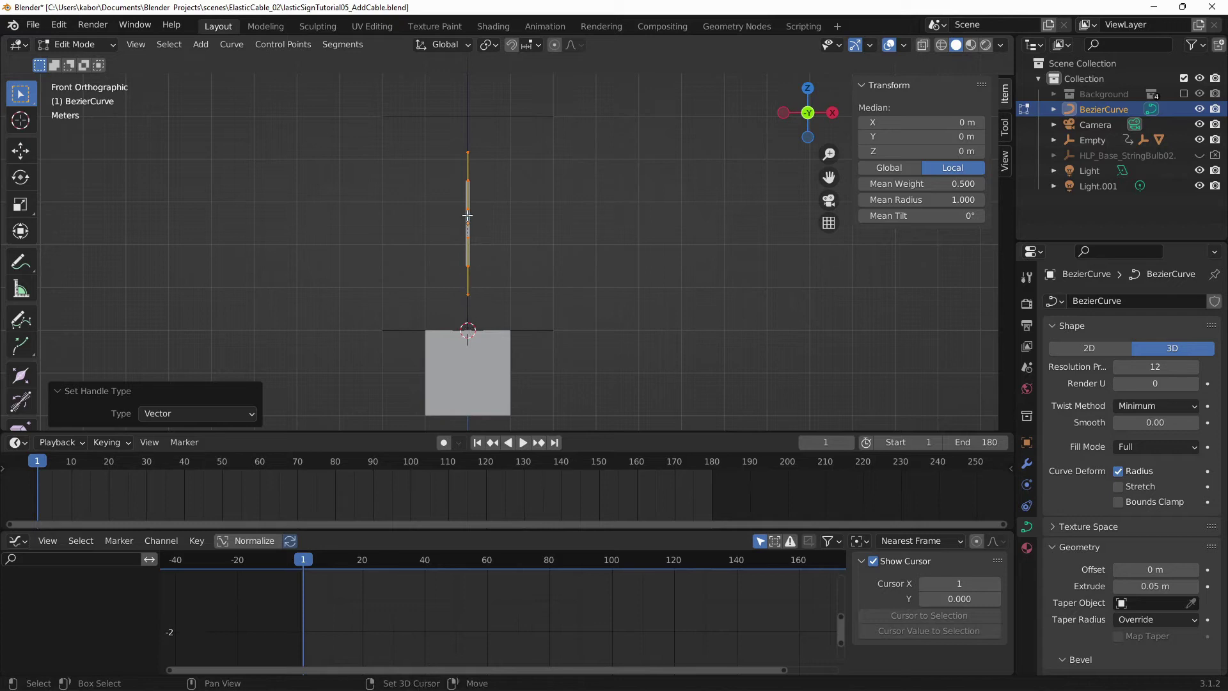
Step: Move the curve's upper end point 1.5 m up along Z
scroll(467, 185, up, 3)
scroll(458, 274, up, 4)
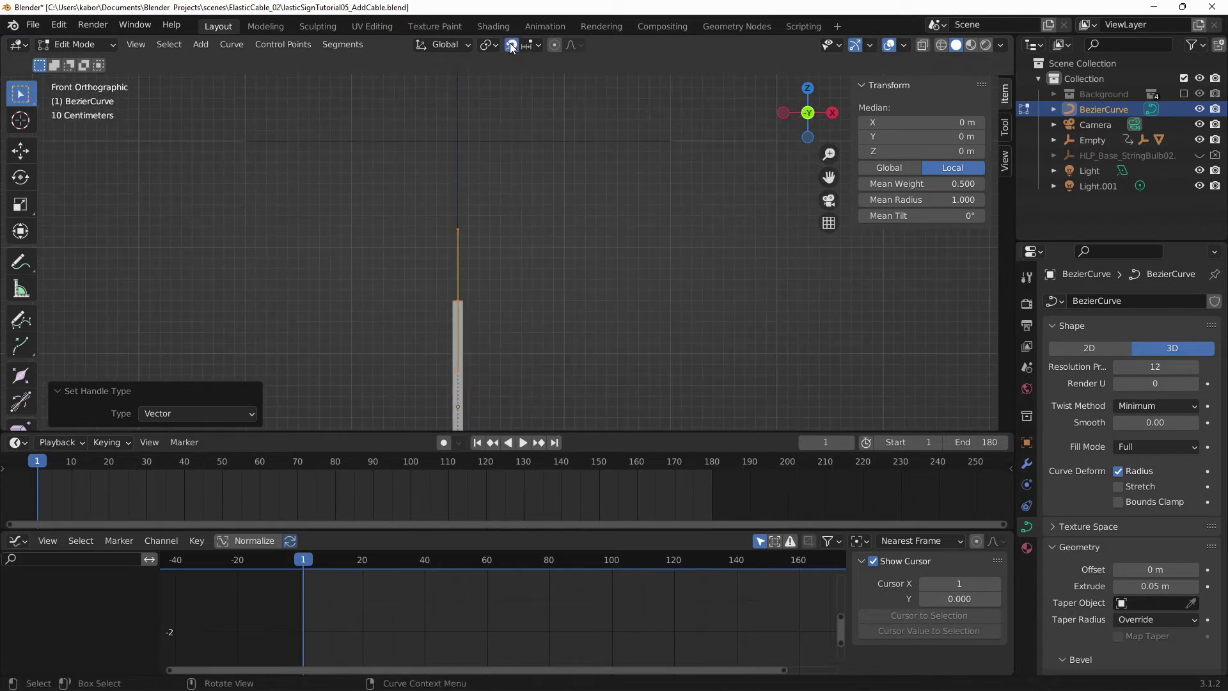
drag(417, 283, 515, 333)
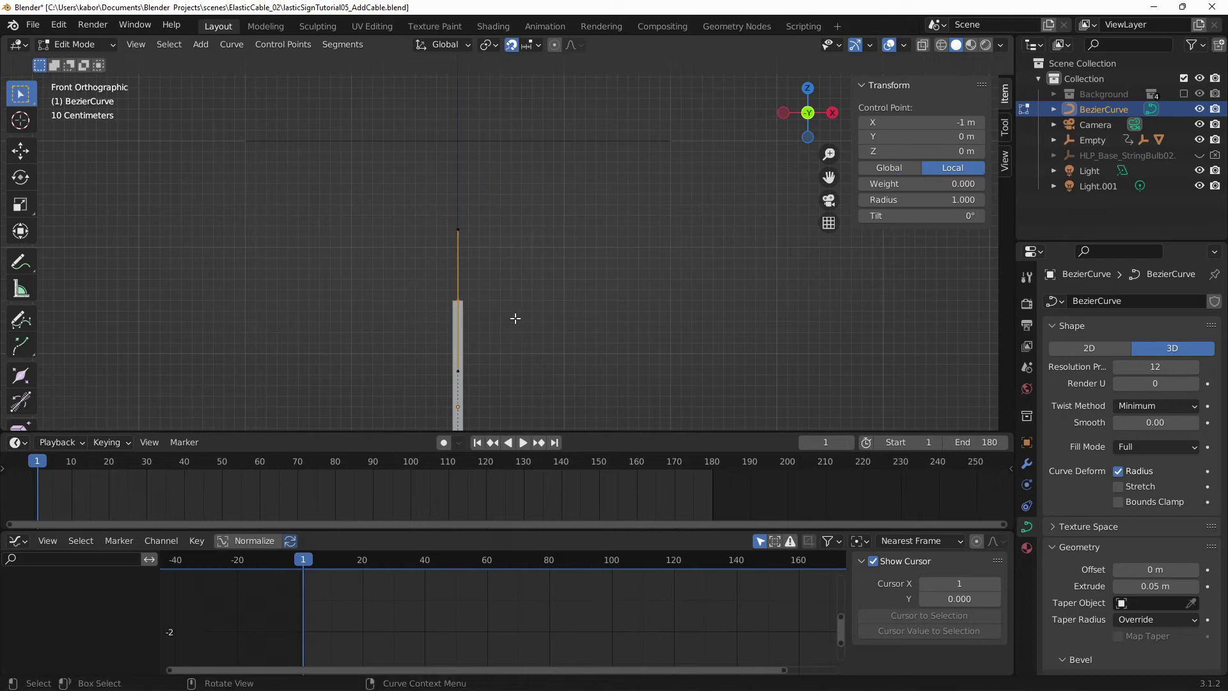
key(g)
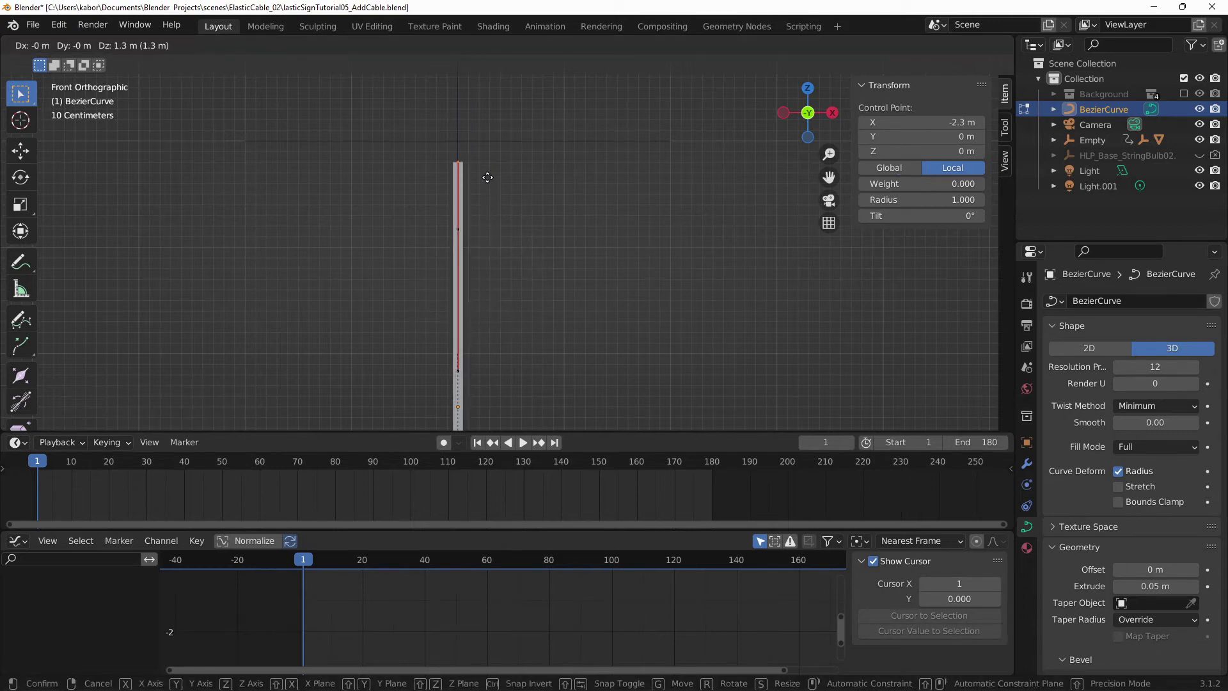
click(489, 162)
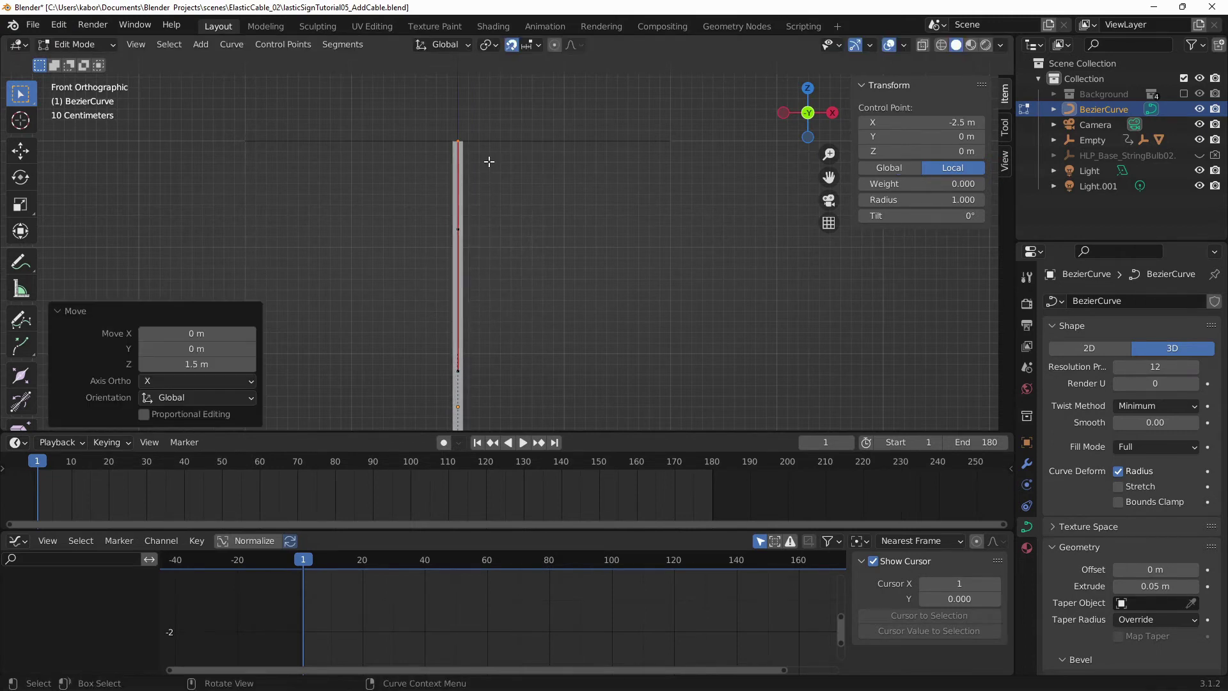
Step: Move the curve's lower end point 1.5 m down along Z
scroll(489, 162, down, 2)
shift+middle_drag(505, 268, 473, 192)
scroll(467, 219, up, 2)
drag(447, 204, 492, 224)
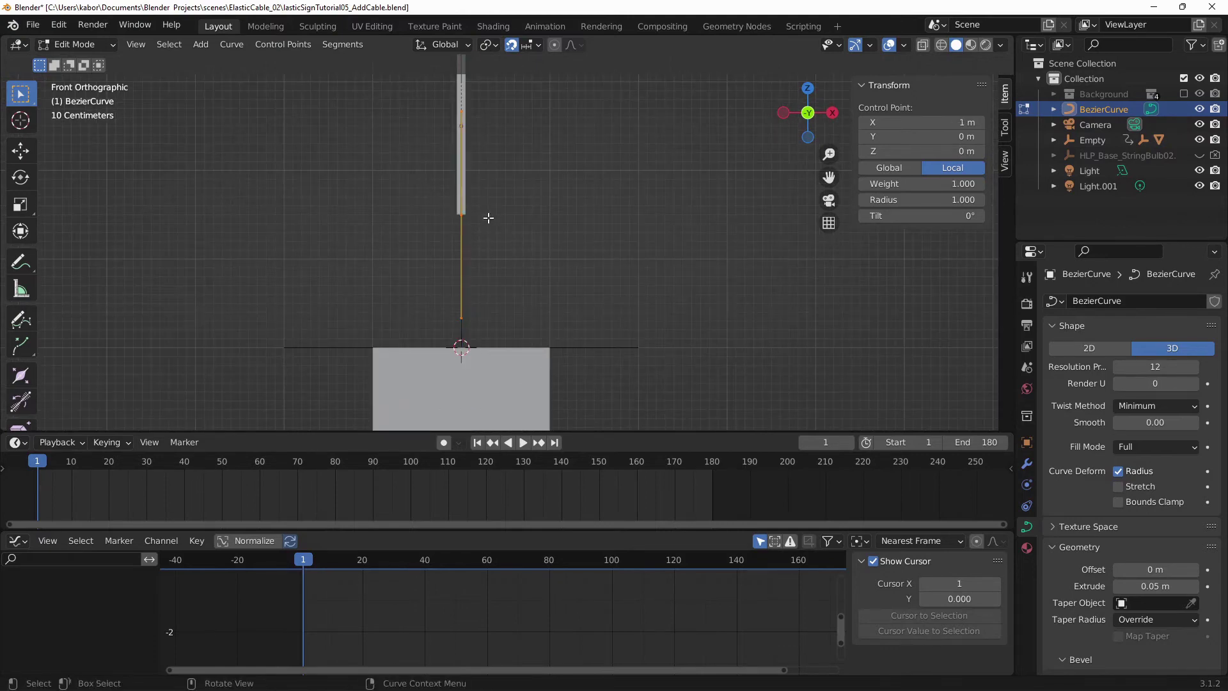
key(g)
click(488, 347)
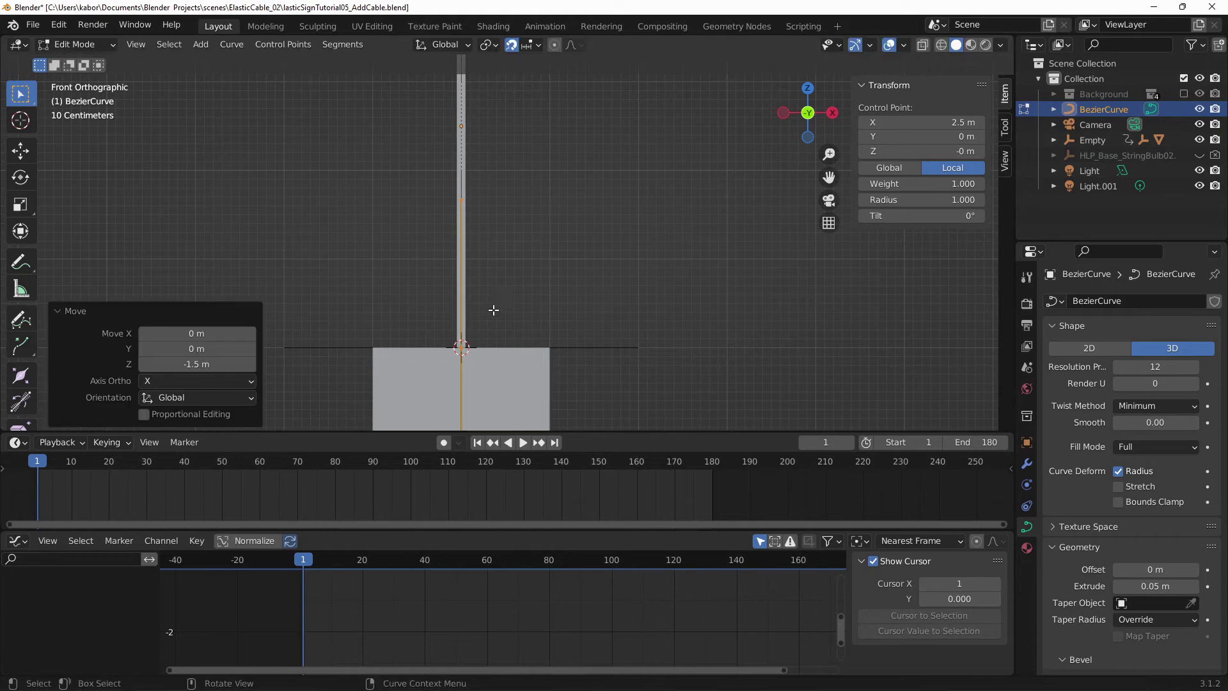
scroll(503, 232, down, 3)
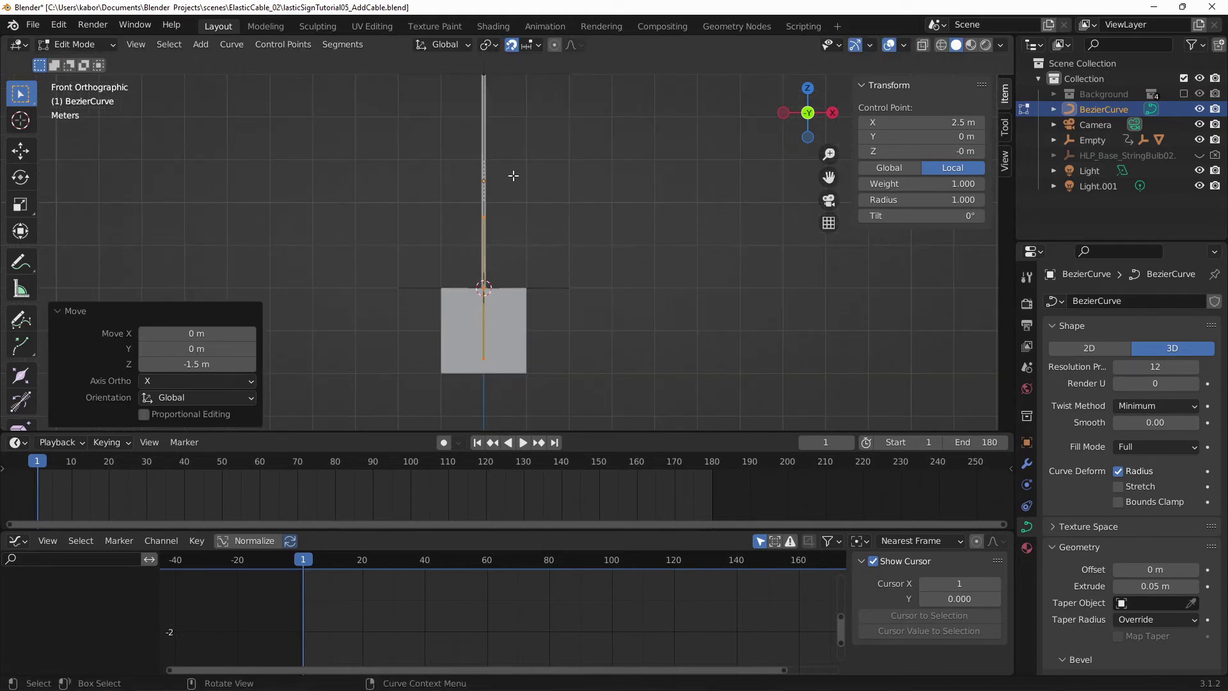
shift+middle_drag(514, 175, 508, 307)
scroll(475, 218, up, 5)
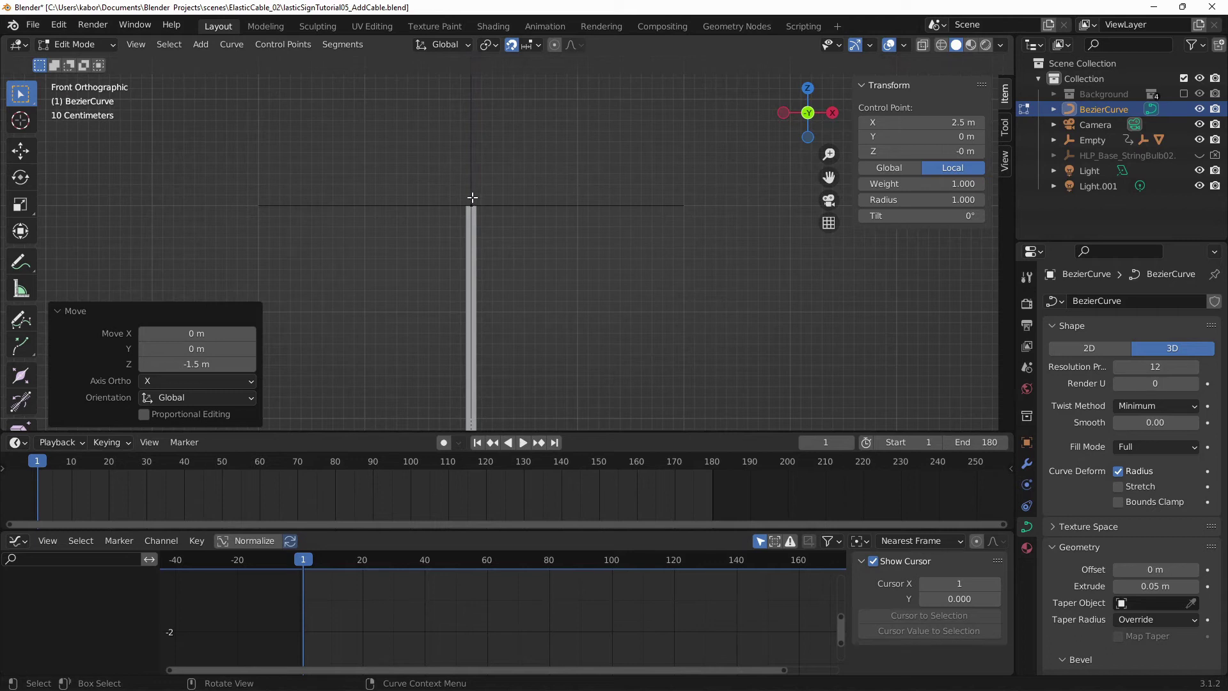
Step: Hook the curve's top end point to the Empty via Hook to Selected Object
key(Tab)
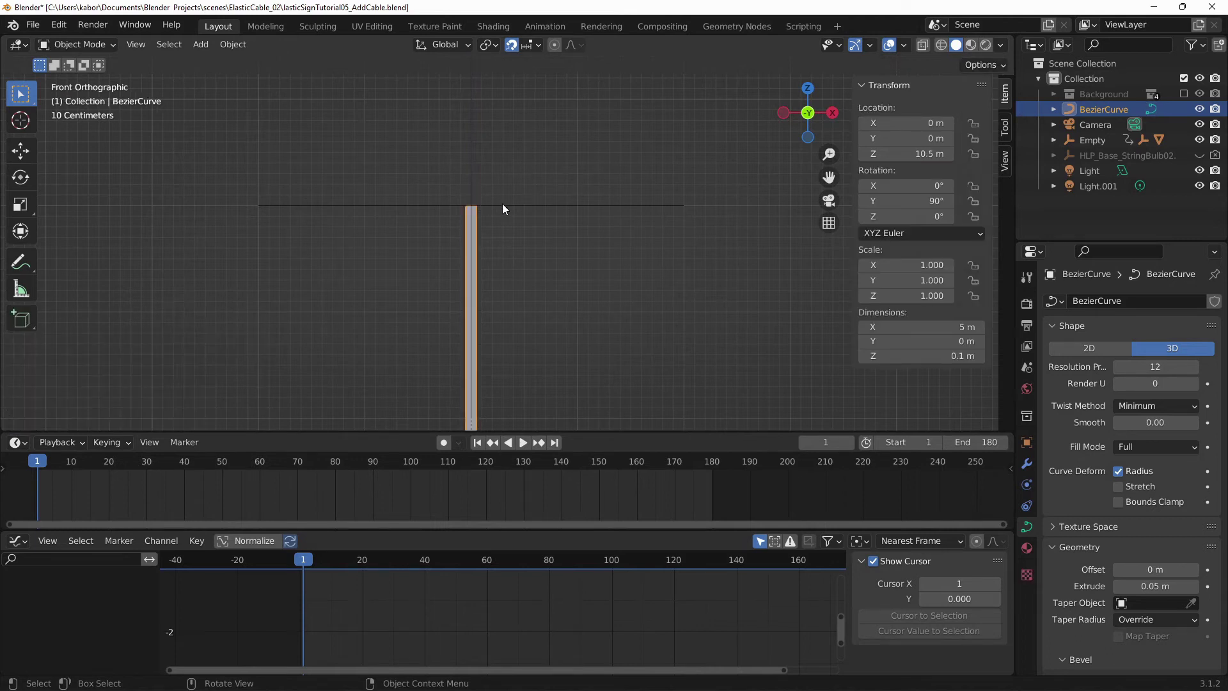
click(519, 205)
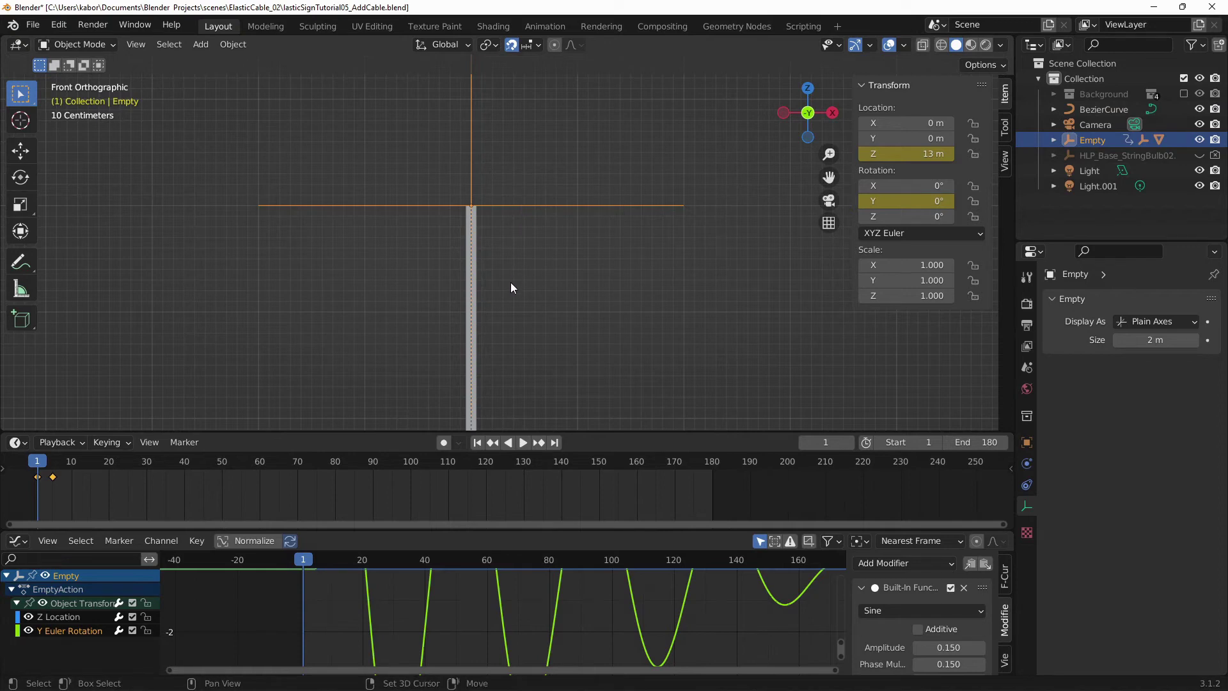
shift+click(473, 304)
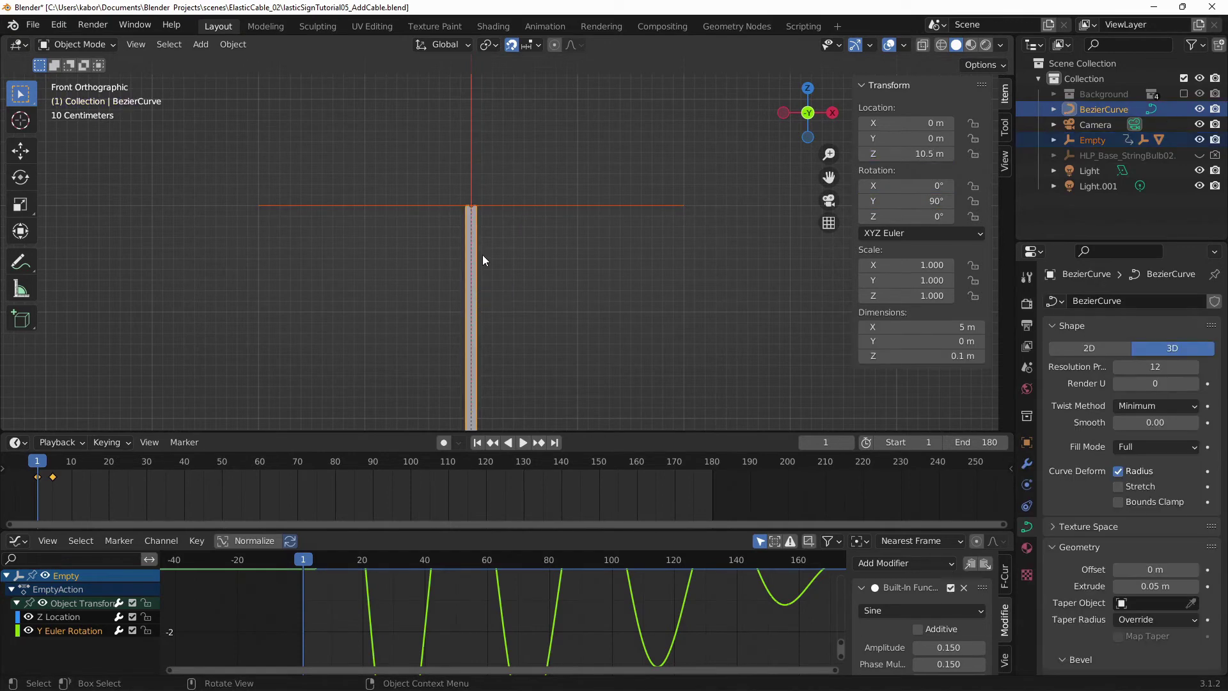
key(Tab)
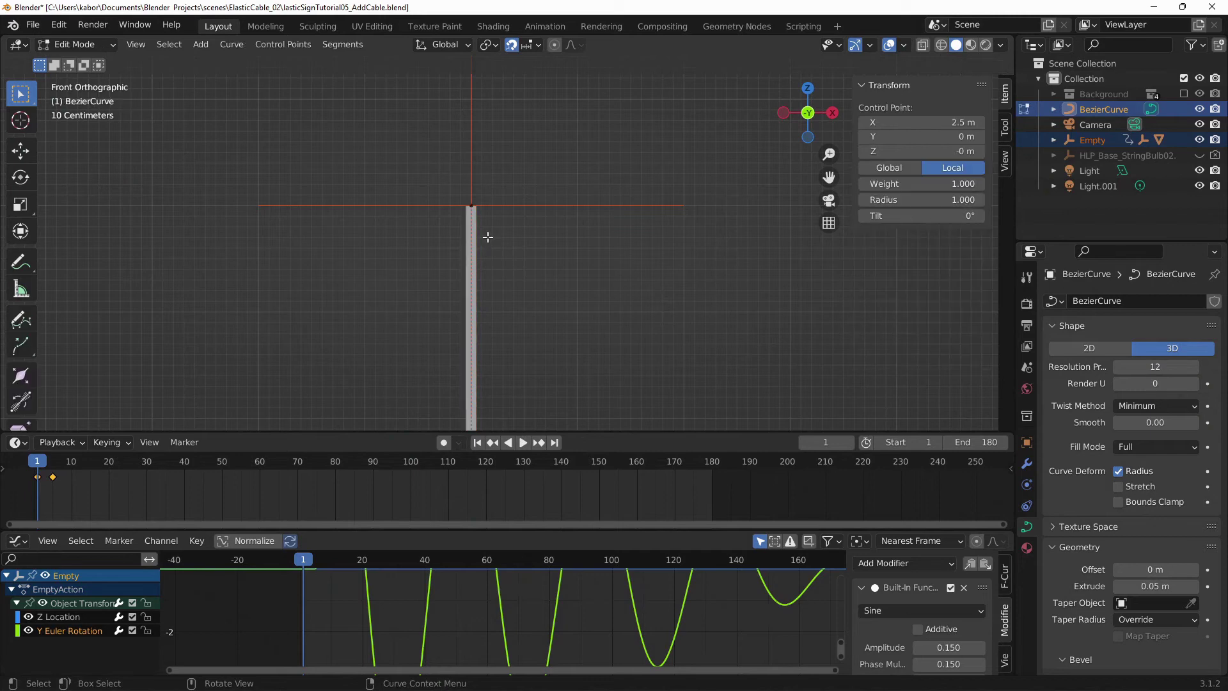
drag(445, 185, 514, 241)
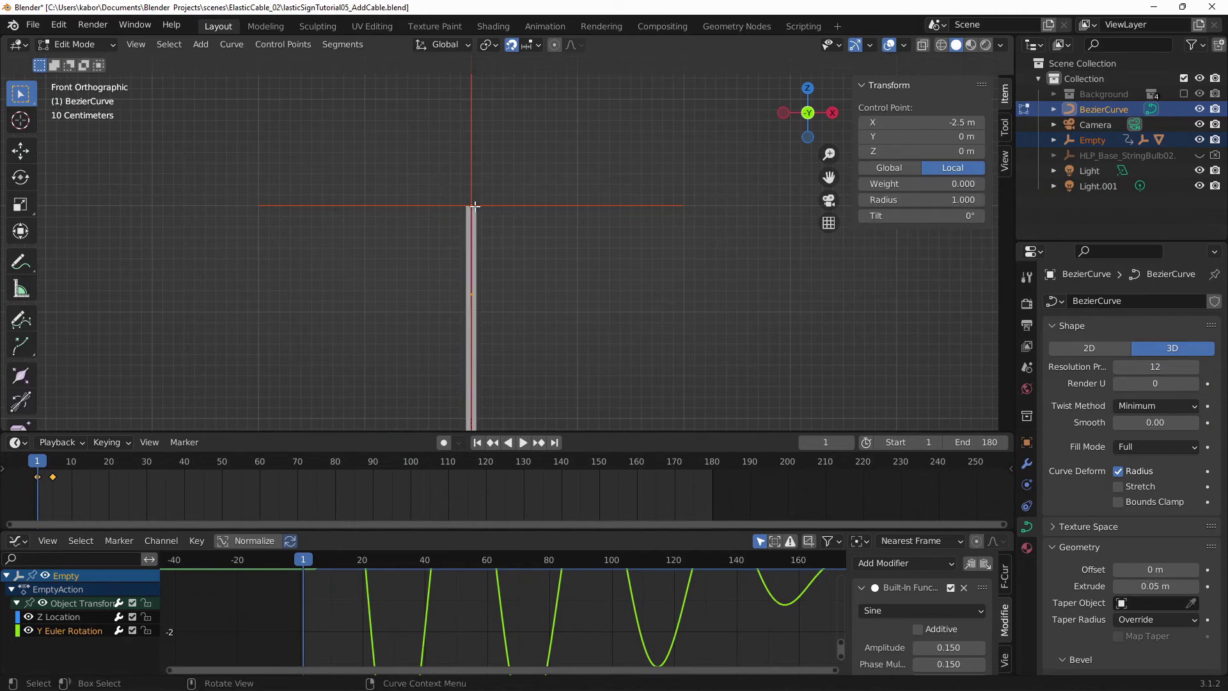
click(296, 46)
mouse_move(337, 262)
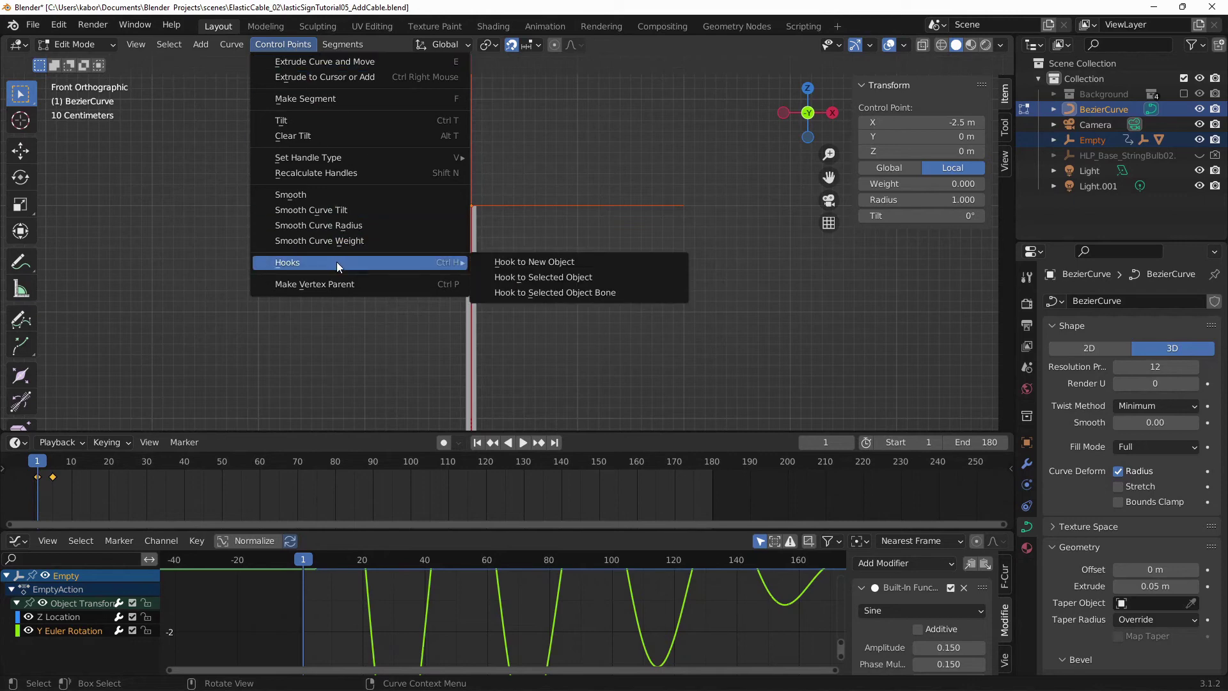
click(529, 278)
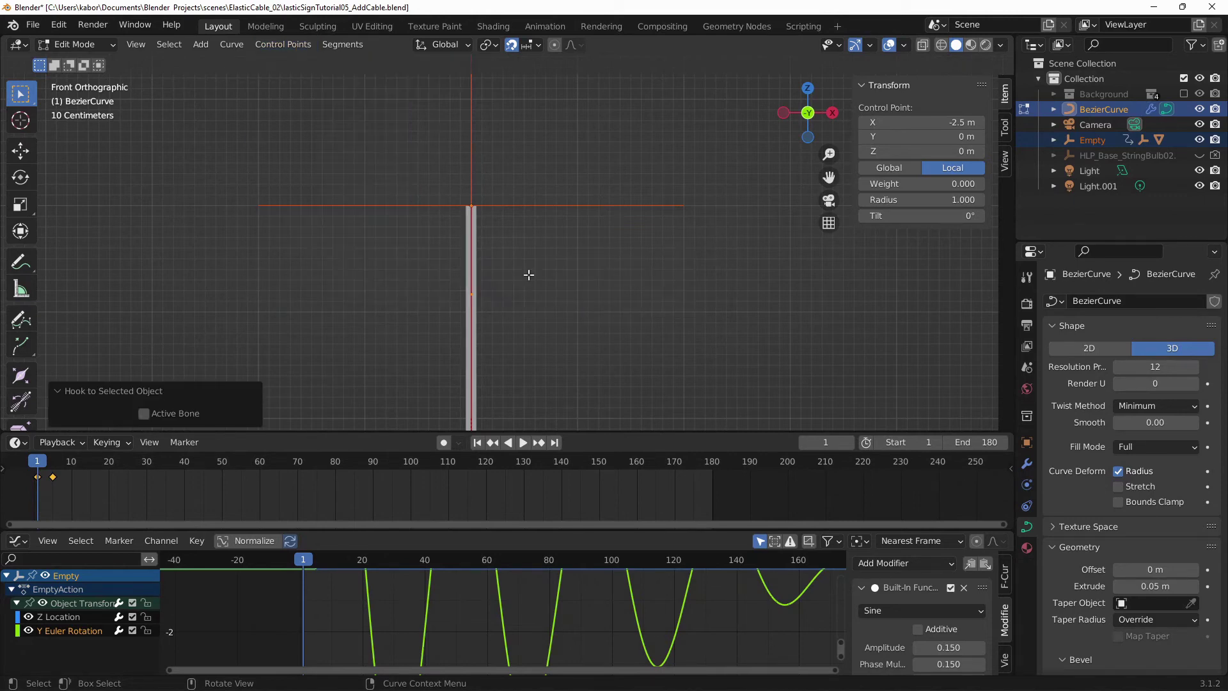
Step: Test the hook by moving the top Empty, then cancel the move
key(Tab)
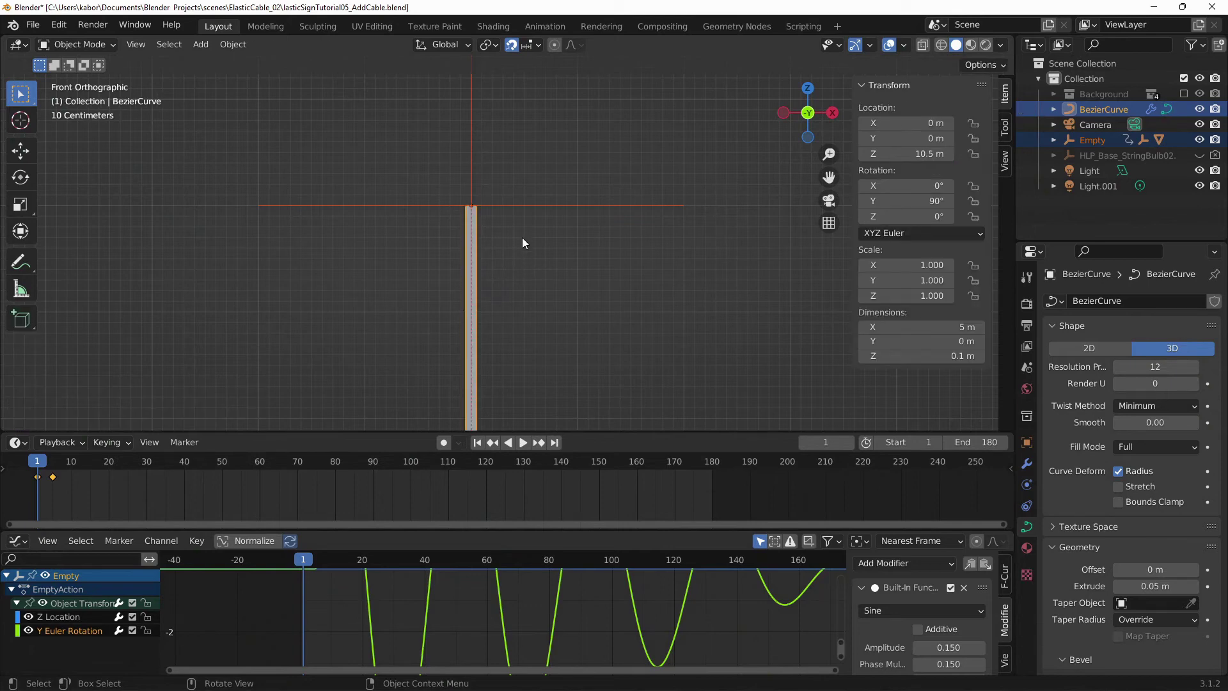
click(519, 211)
key(g)
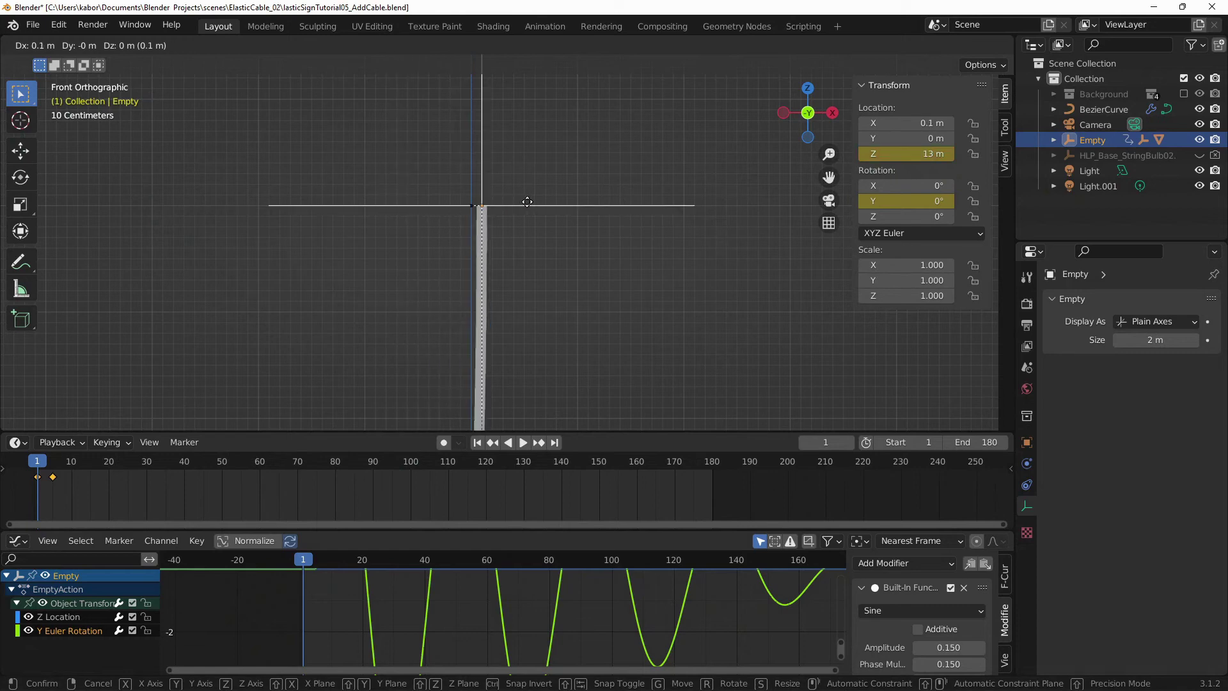
right_click(488, 206)
scroll(554, 348, down, 2)
shift+scroll(550, 281, down, 4)
scroll(504, 279, up, 5)
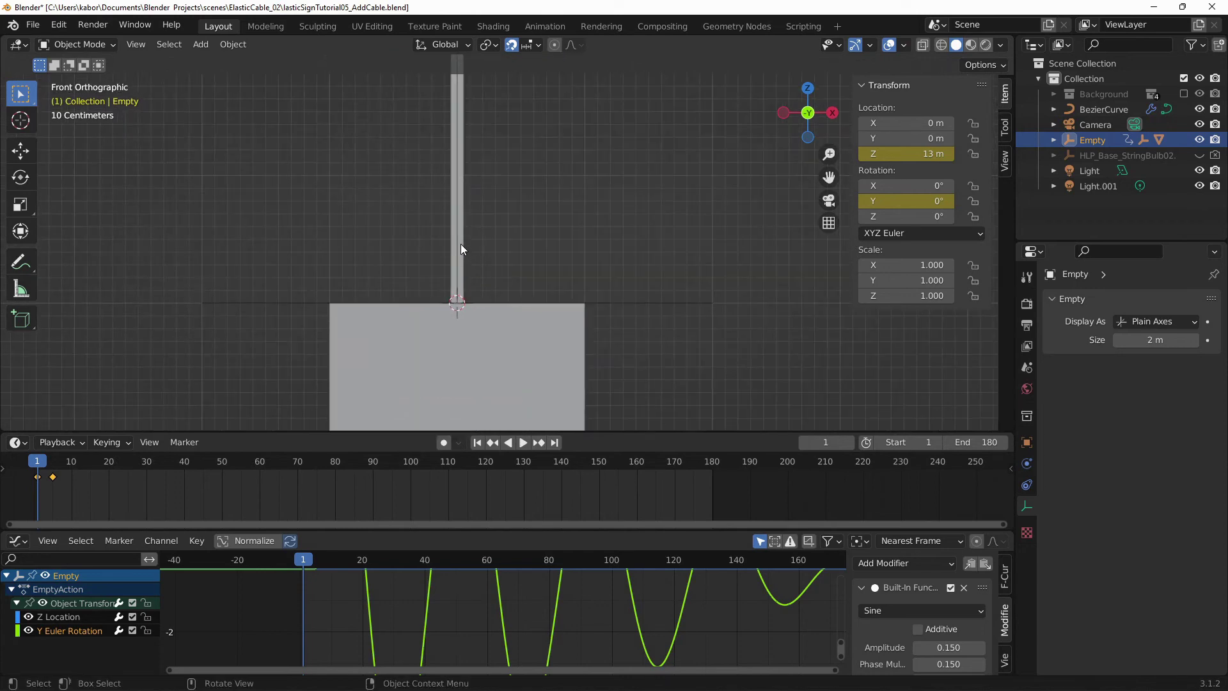
Step: Add Empty.001 at the sign's top and hook the cable's bottom end point to it
key(shift+r)
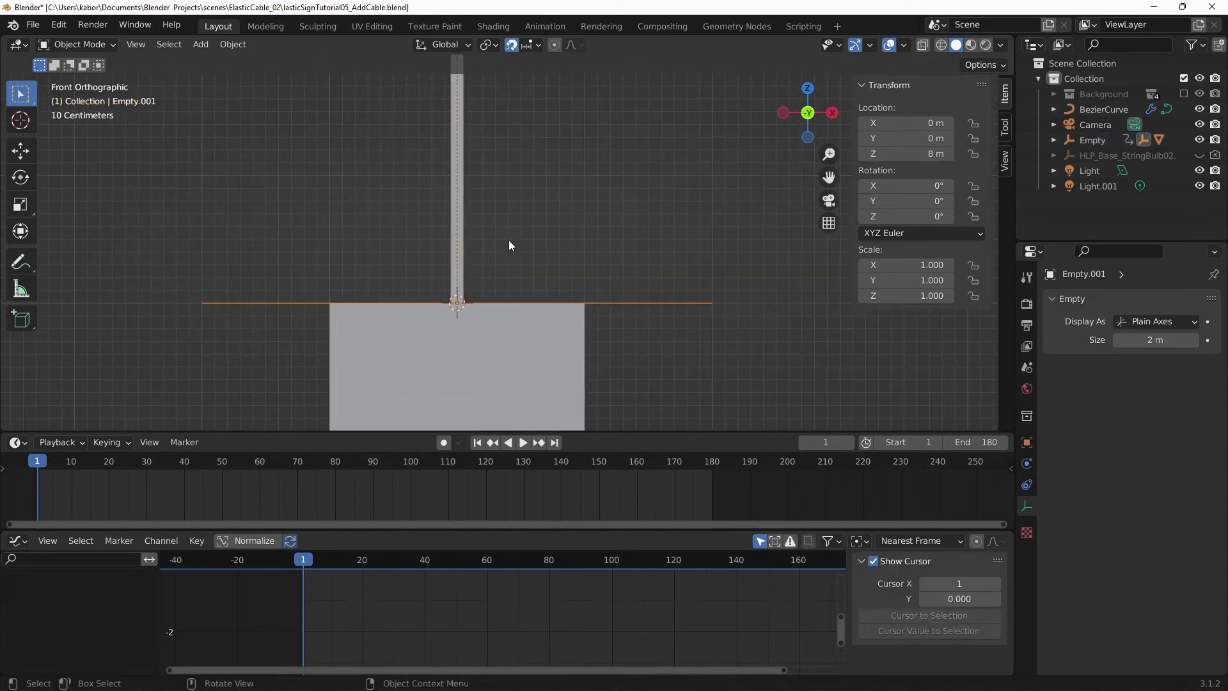
click(463, 247)
key(Tab)
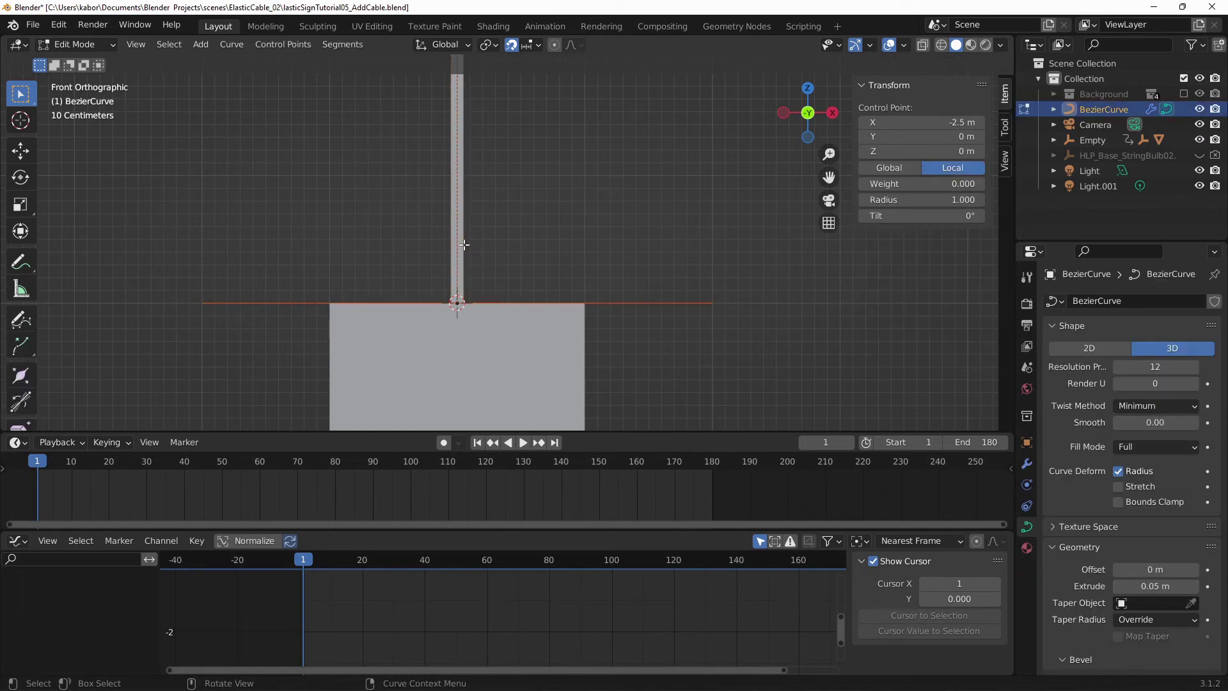
key(b)
drag(419, 278, 525, 321)
click(275, 46)
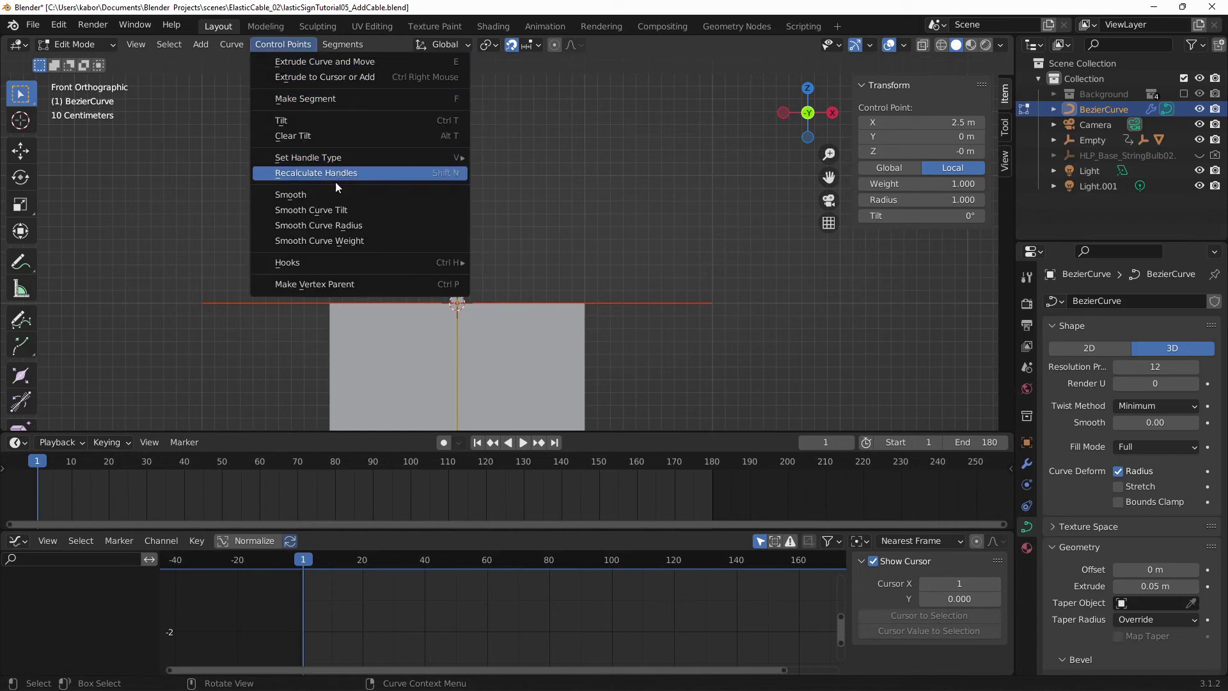
mouse_move(338, 259)
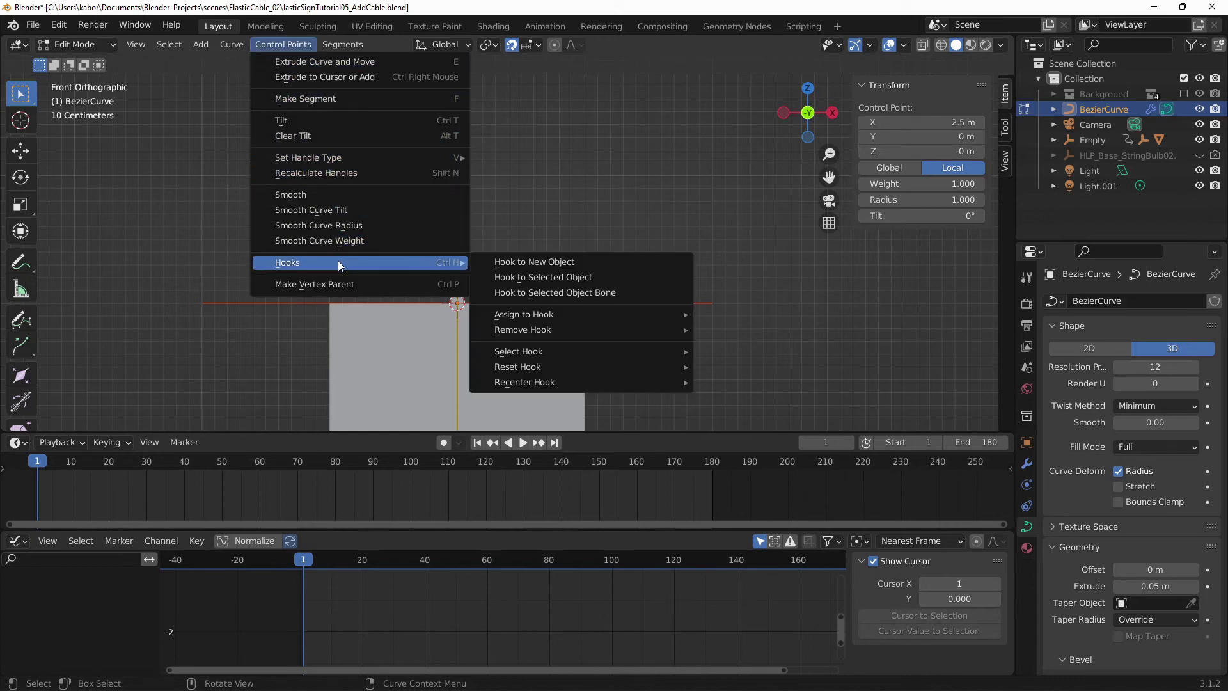
click(559, 276)
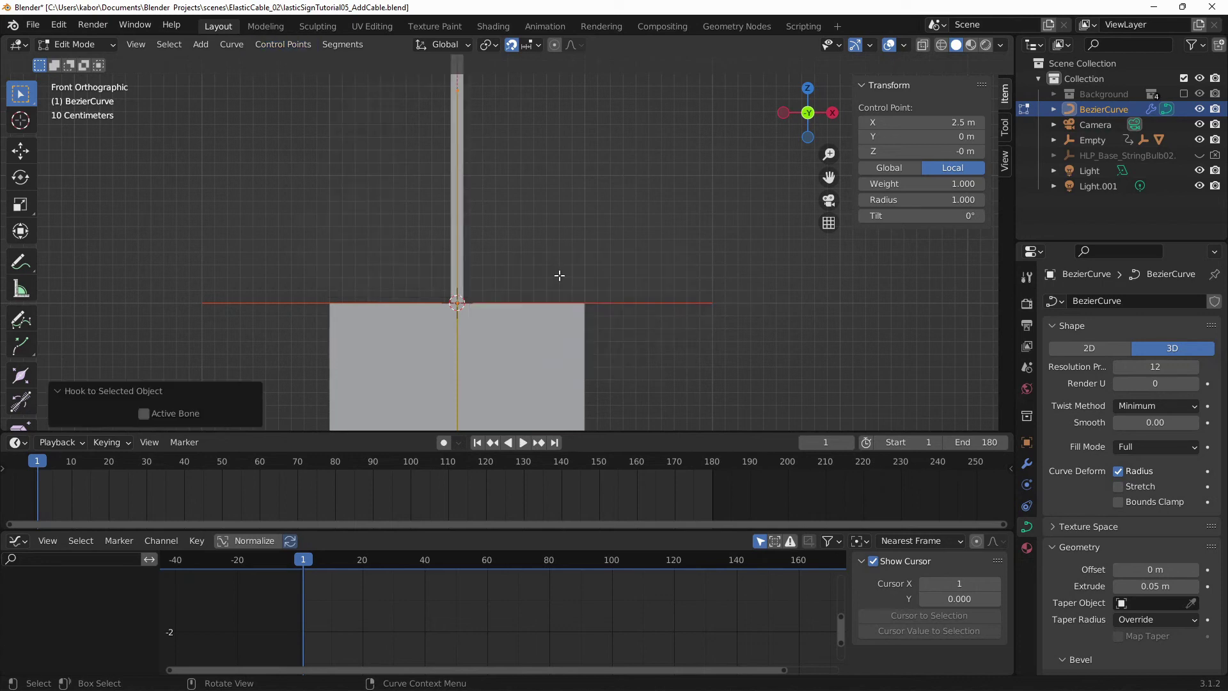
Step: Test the bottom hook by moving Empty.001, then cancel the move
key(Tab)
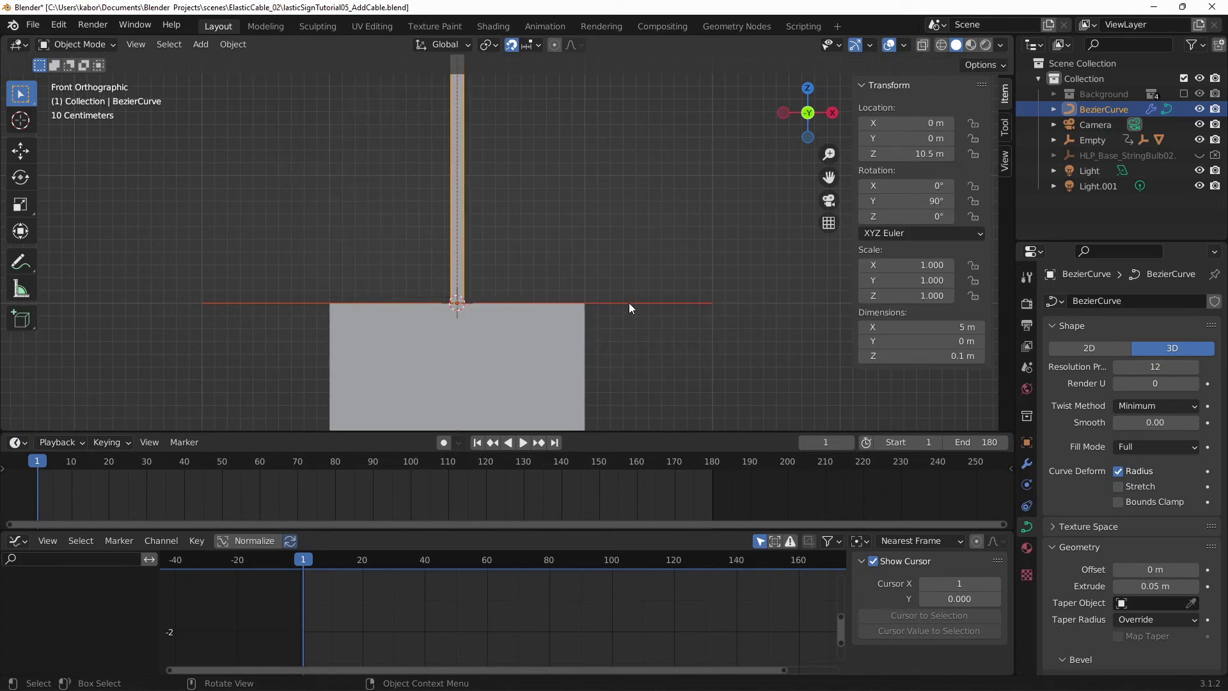
click(632, 306)
key(g)
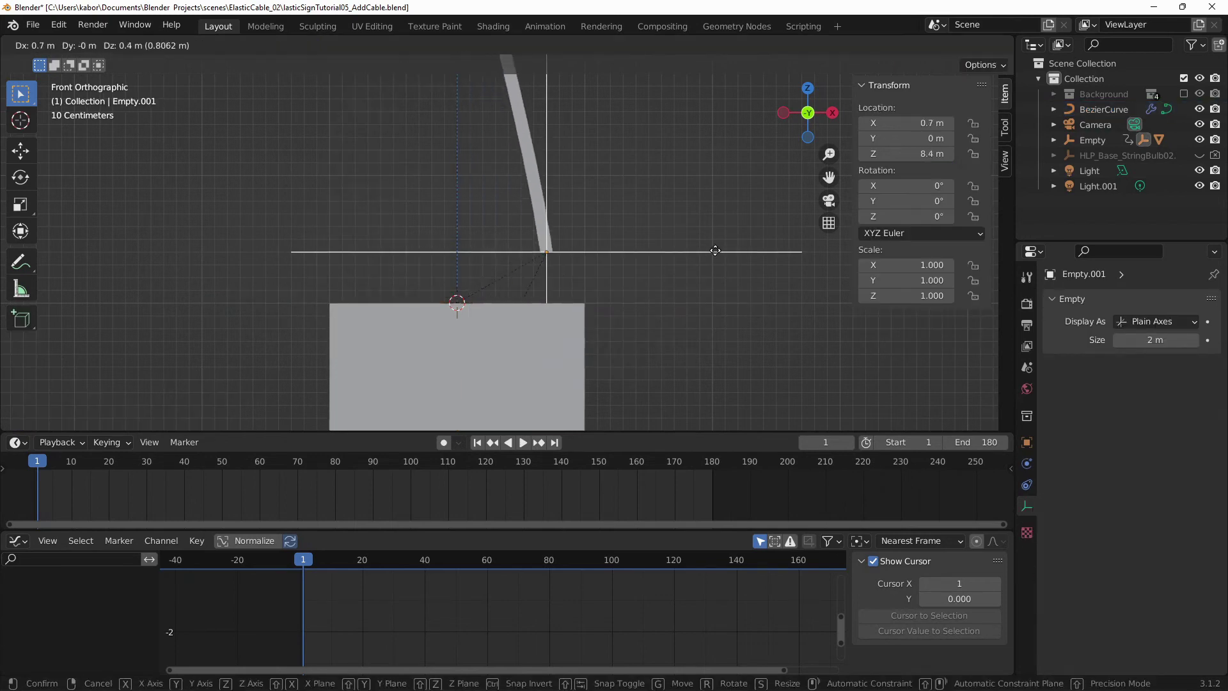
right_click(584, 267)
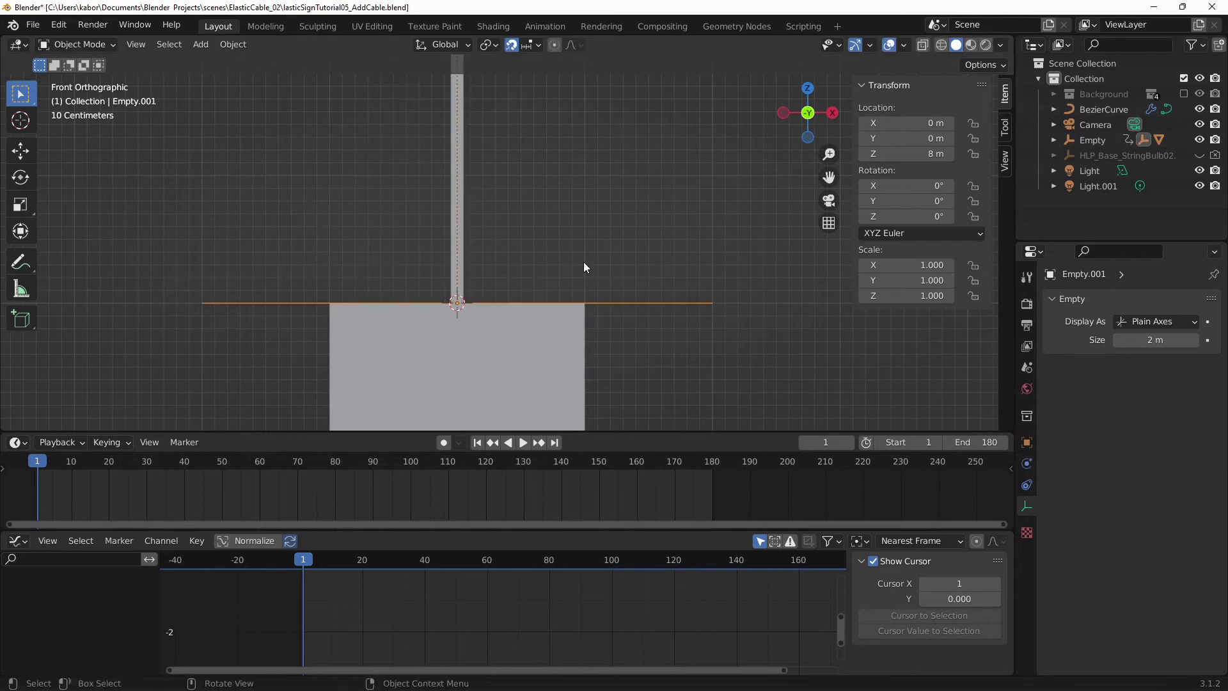
Step: Frame the whole cable and sign, then play the animation and stop at frame 145
scroll(584, 262, down, 7)
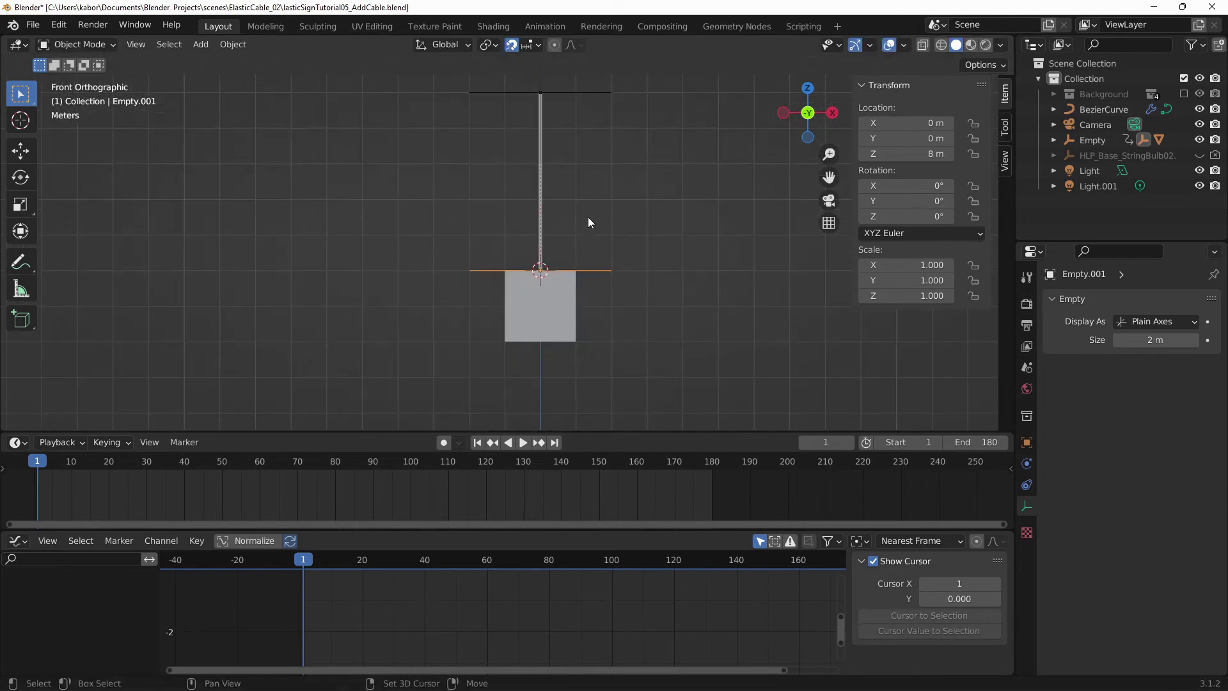
shift+middle_drag(588, 222, 489, 259)
scroll(543, 235, down, 3)
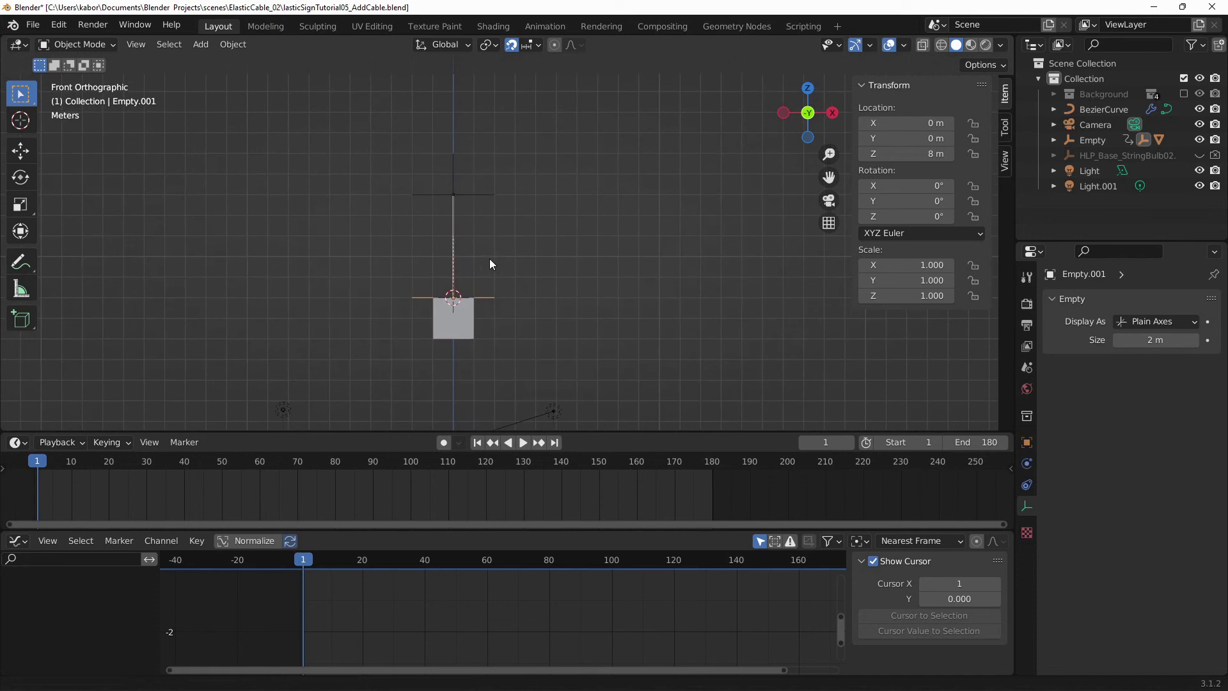
shift+middle_drag(524, 343, 513, 323)
click(523, 443)
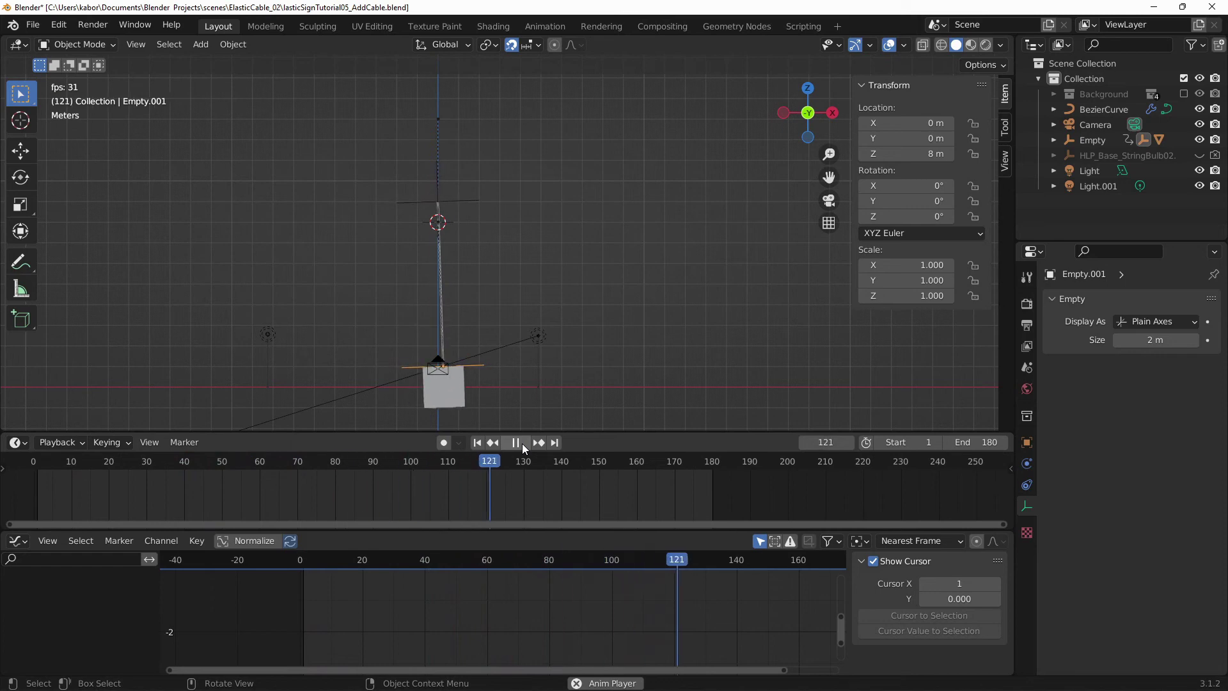
click(524, 444)
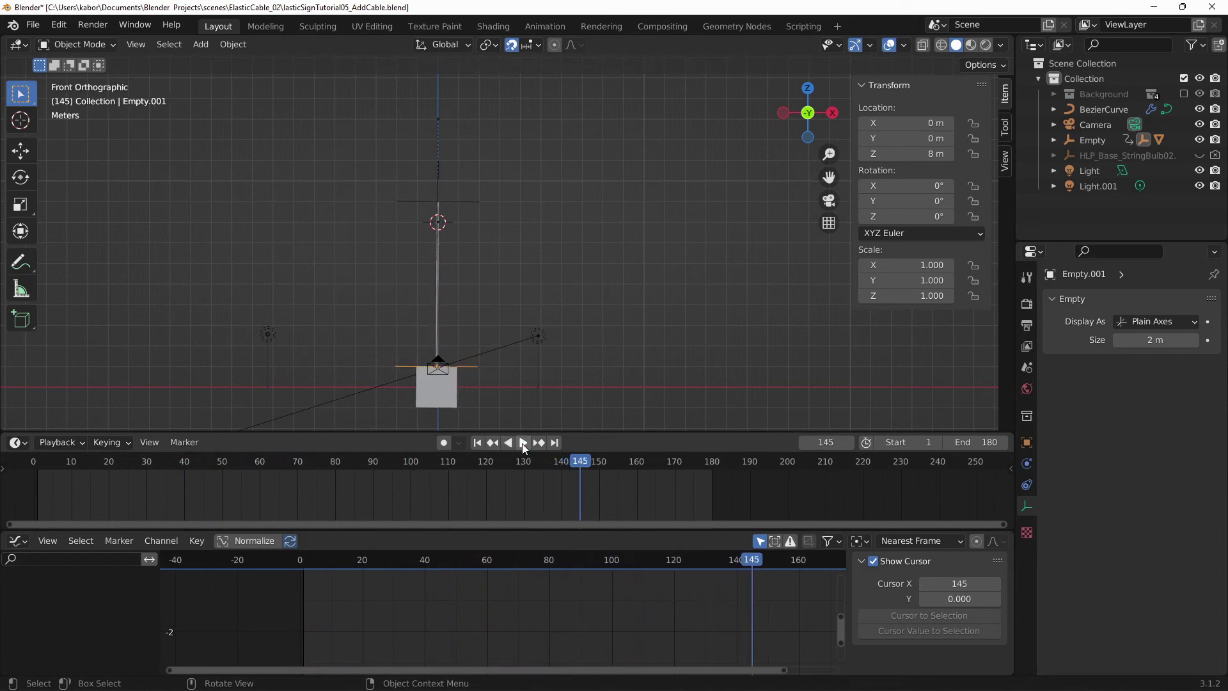
Step: Re-enable the Background collection and view the wood wall and KCR WORLD sign through the camera in Material Preview
middle_drag(518, 426, 459, 295)
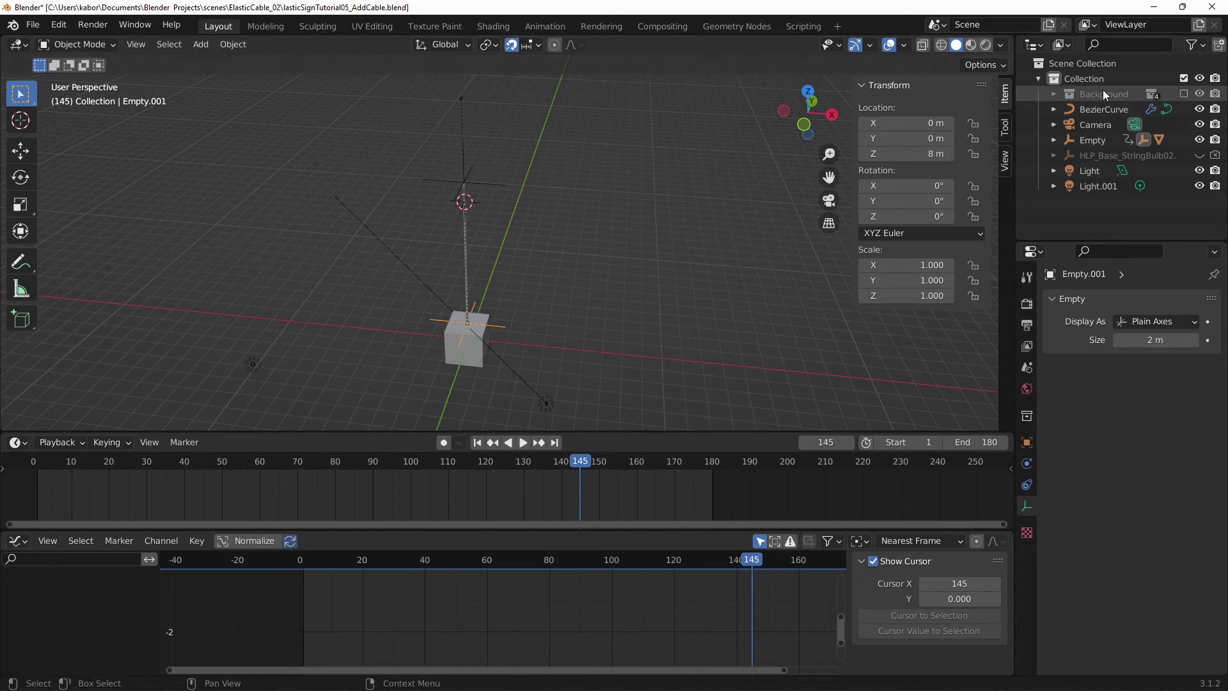
click(1184, 94)
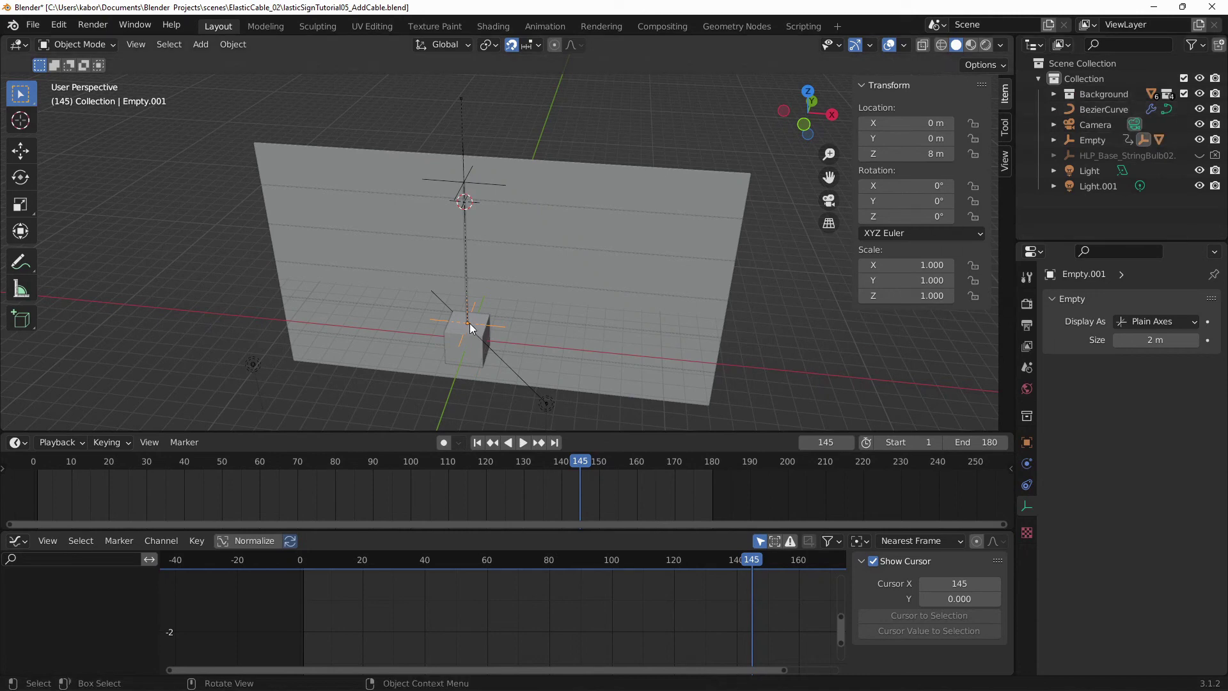
key(KP_0)
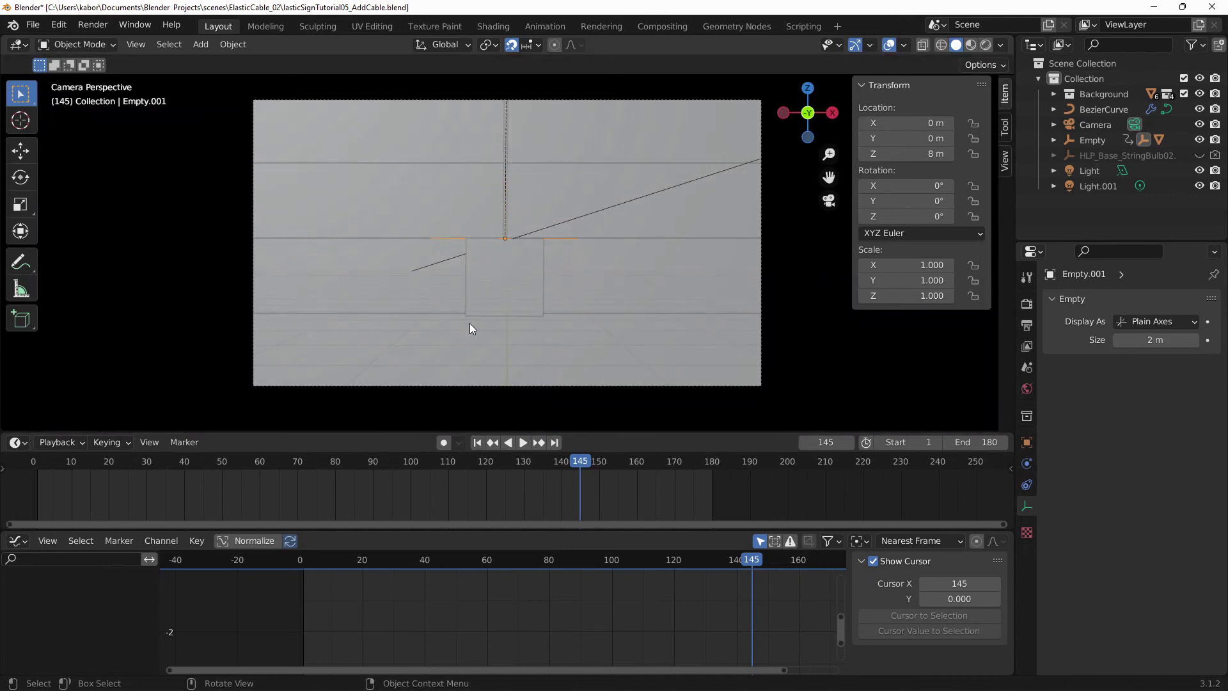
click(968, 46)
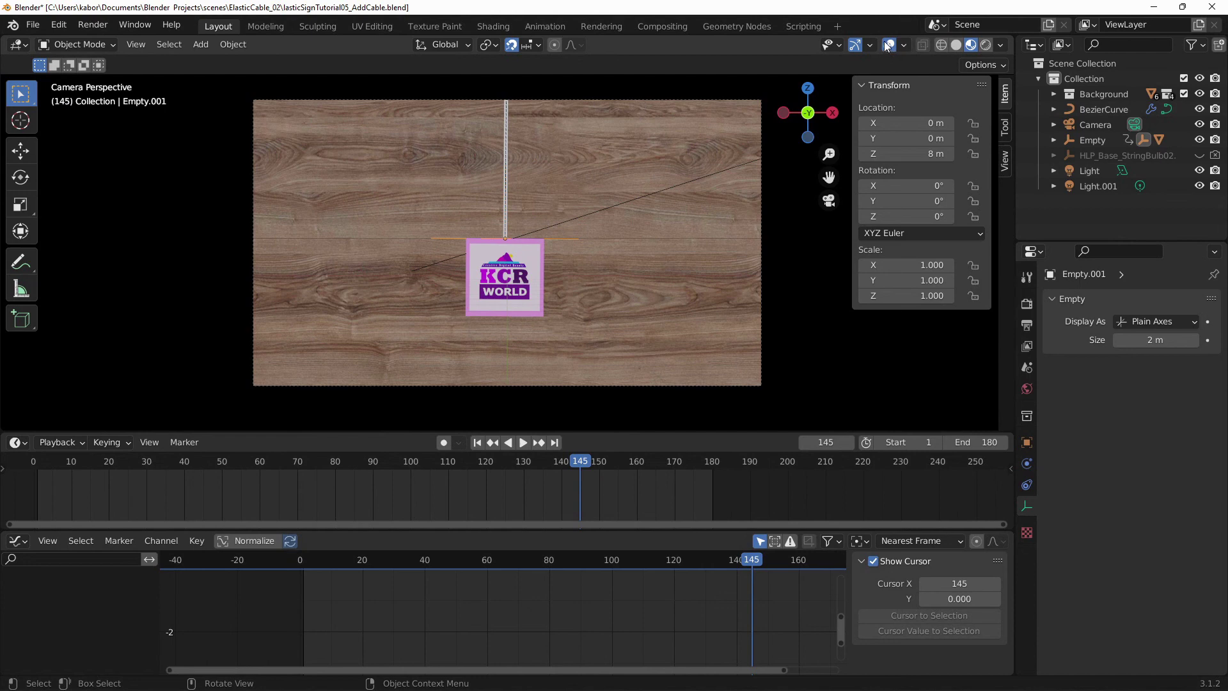
Step: Turn off viewport overlays and play the animation from frame 1 to watch the sign swing
click(889, 44)
click(477, 443)
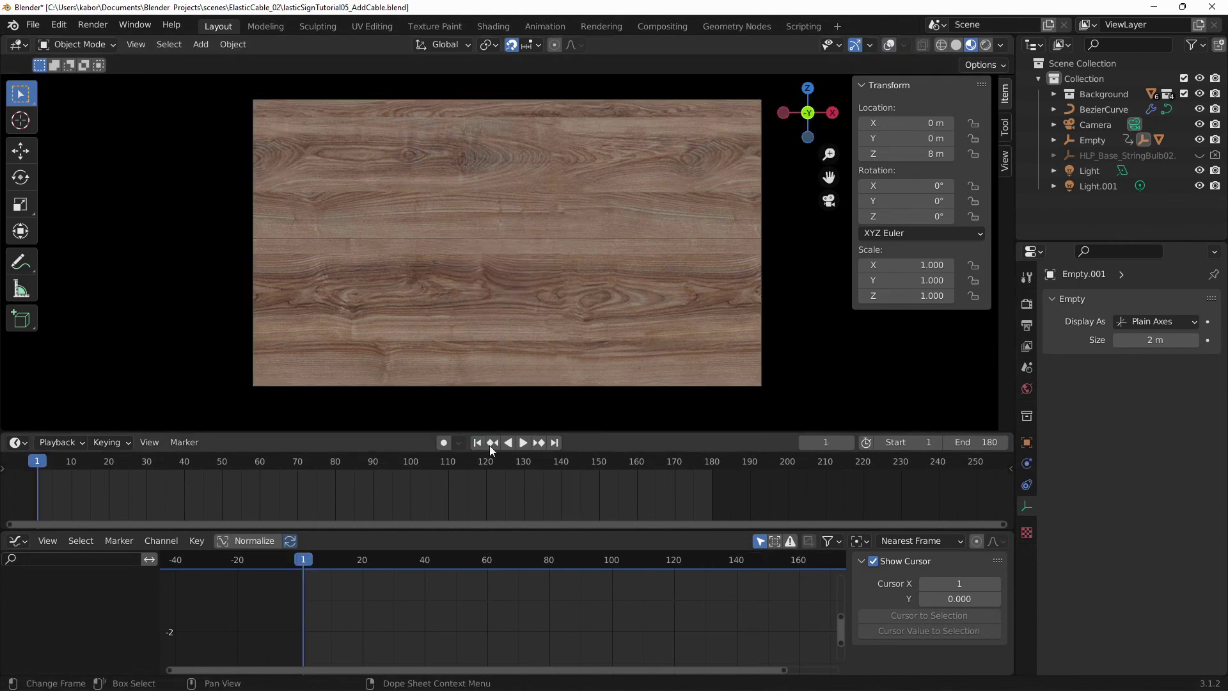
click(523, 443)
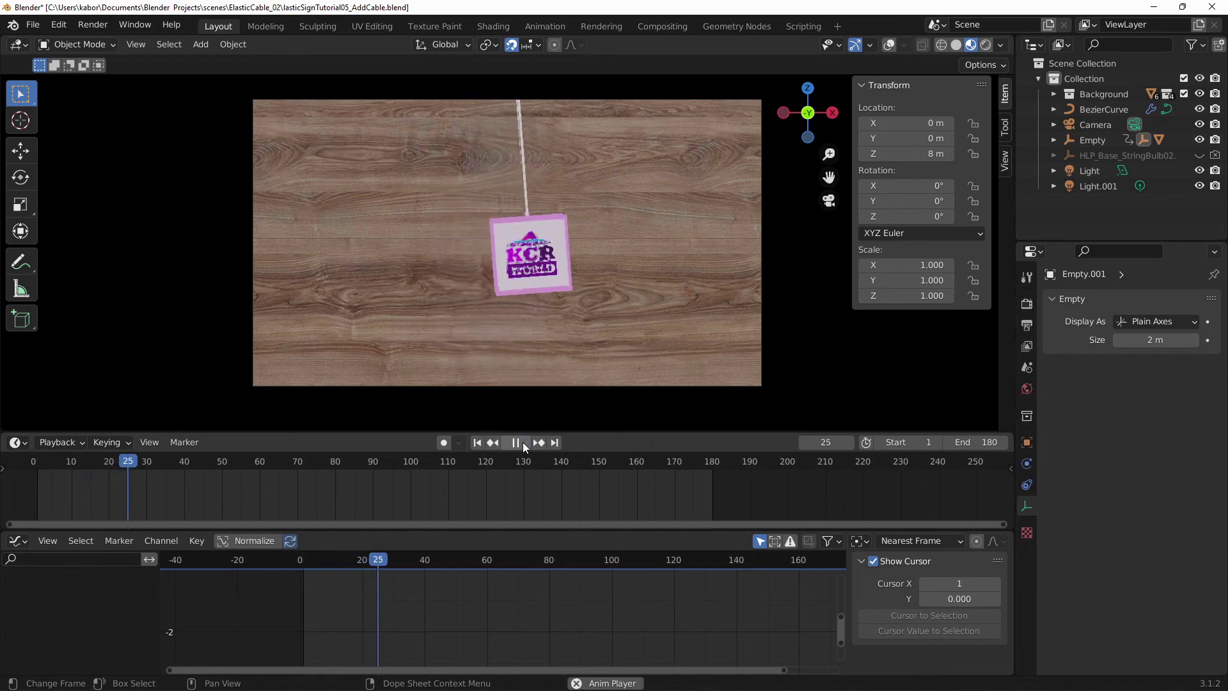